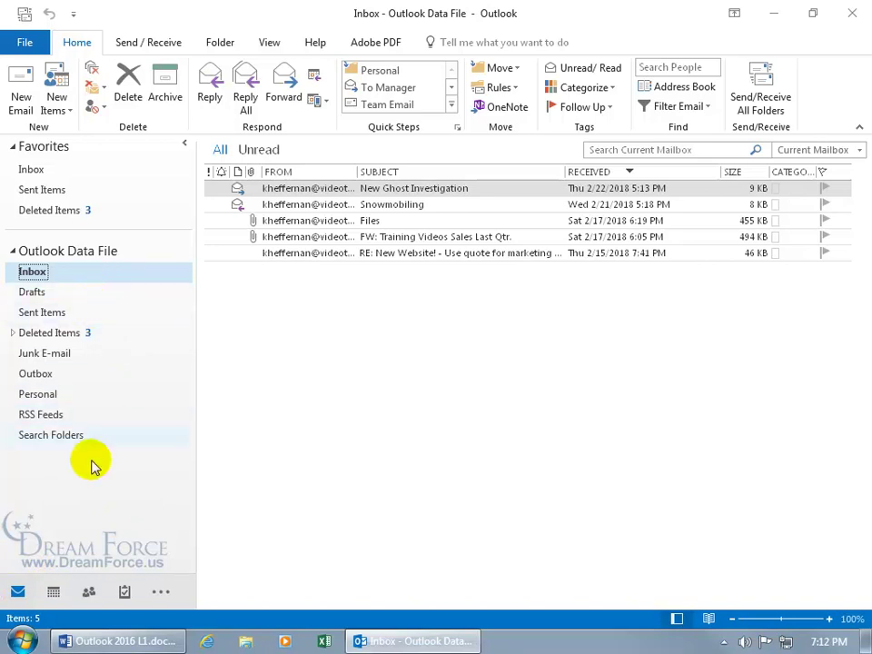
Step: View the calendar, the contacts and the additional navigation choices, ending back at the mail inbox
{"action": "left_click", "coordinate": [55, 592]}
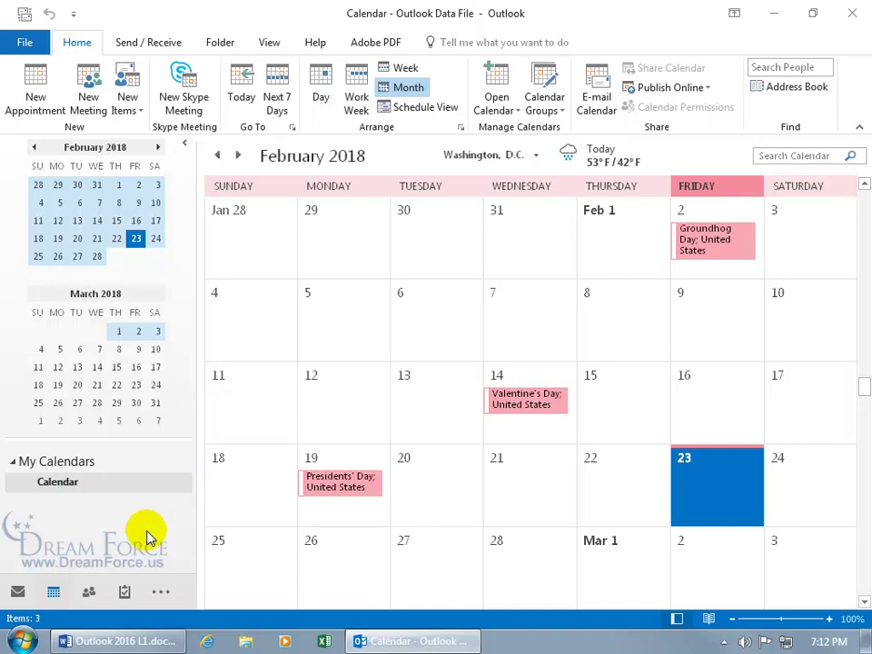
{"action": "left_click", "coordinate": [89, 594]}
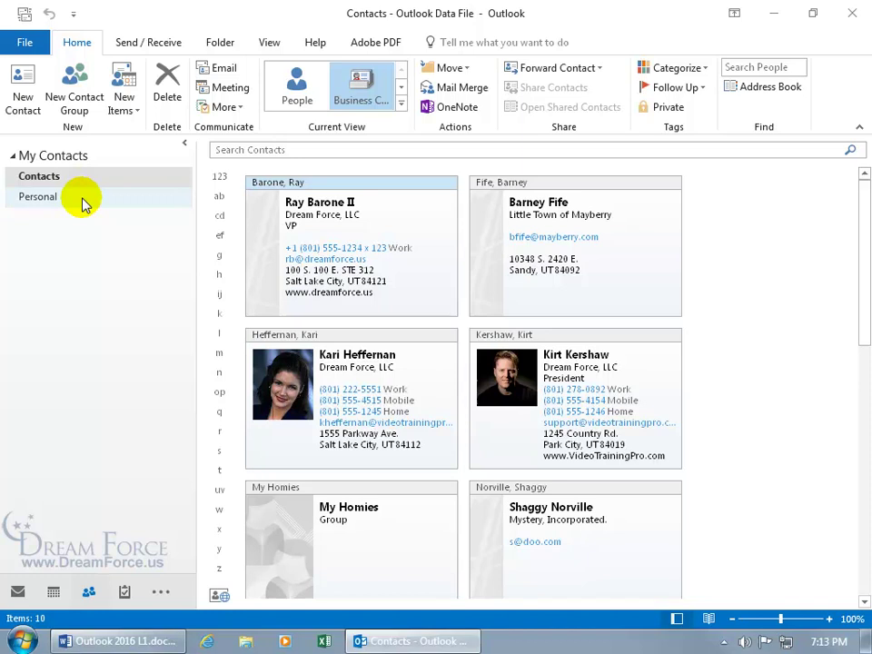
{"action": "left_click", "coordinate": [160, 592]}
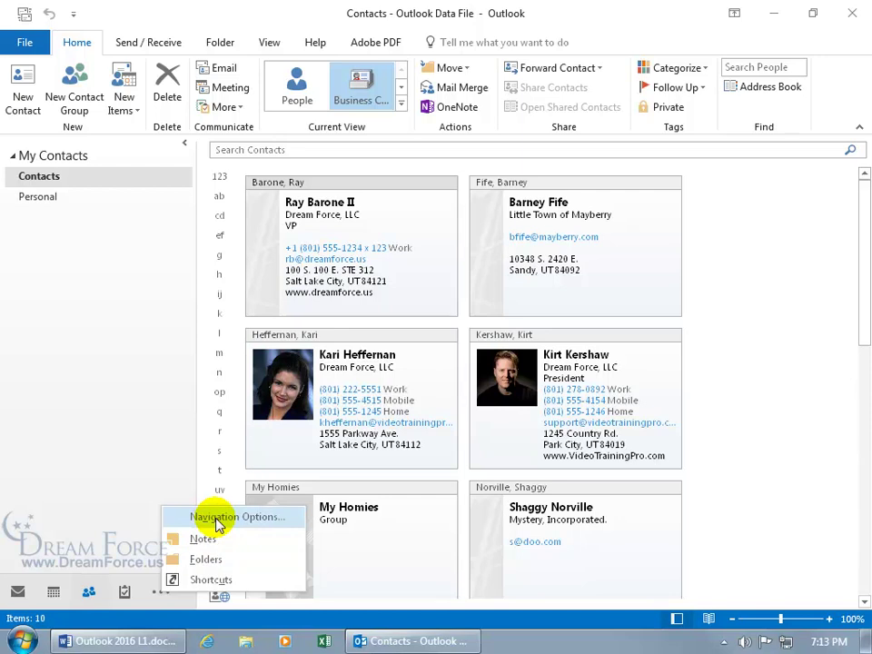
{"action": "left_click", "coordinate": [113, 419]}
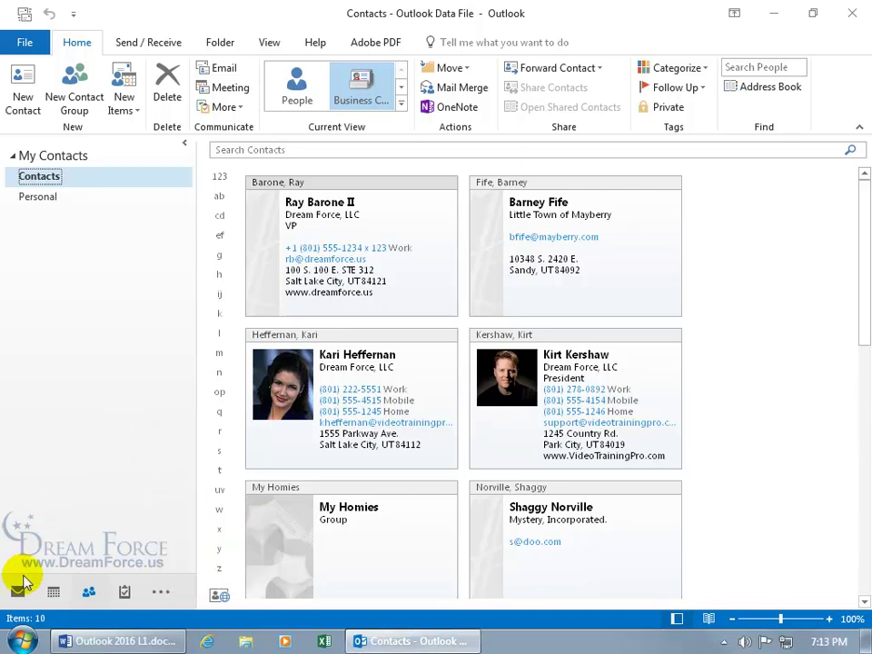
{"action": "left_click", "coordinate": [17, 591]}
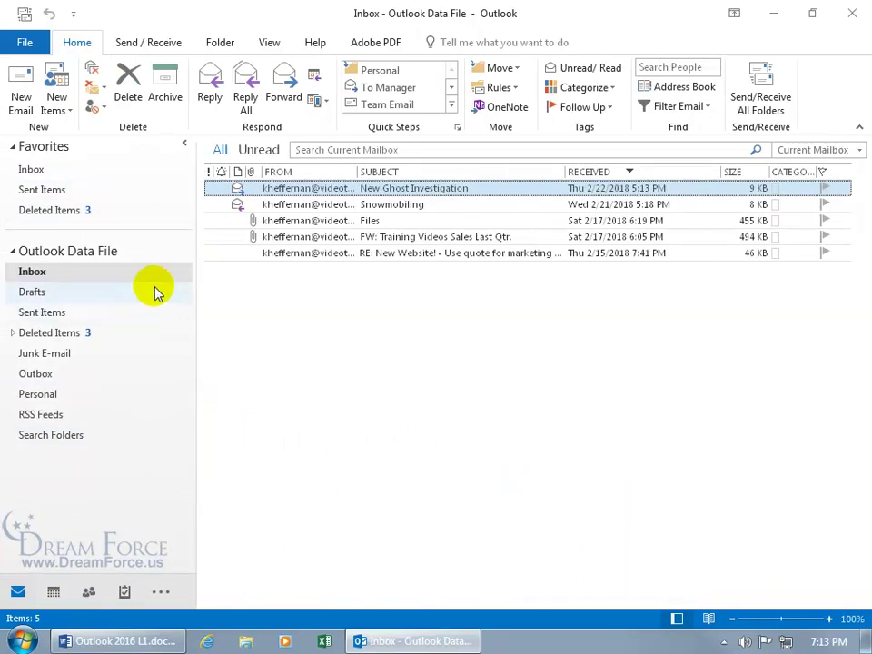
Step: Minimize the folder pane, expand it temporarily to view the folders, and pin it open again
{"action": "left_click", "coordinate": [185, 150]}
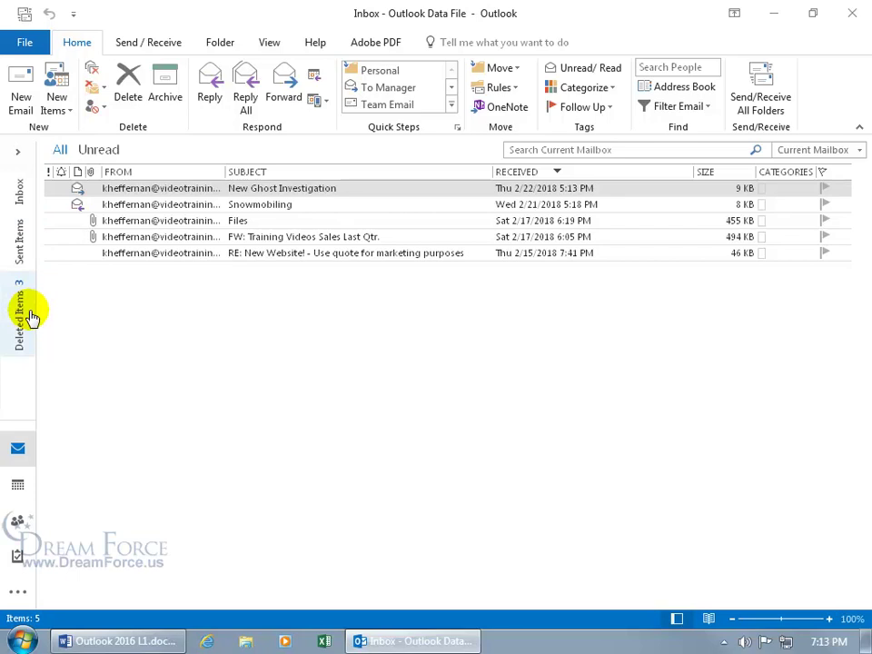
{"action": "left_click", "coordinate": [18, 153]}
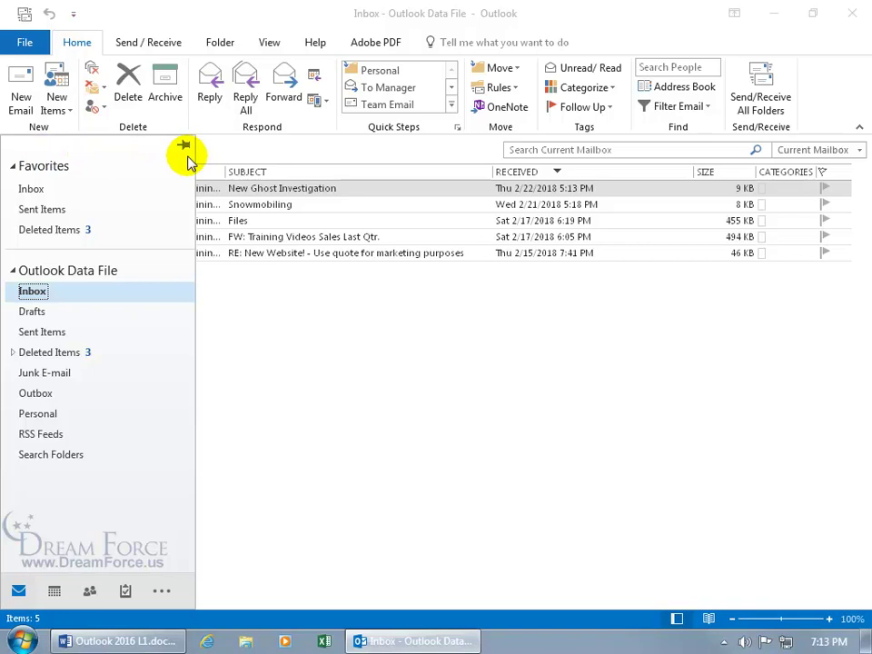
{"action": "left_click", "coordinate": [262, 329]}
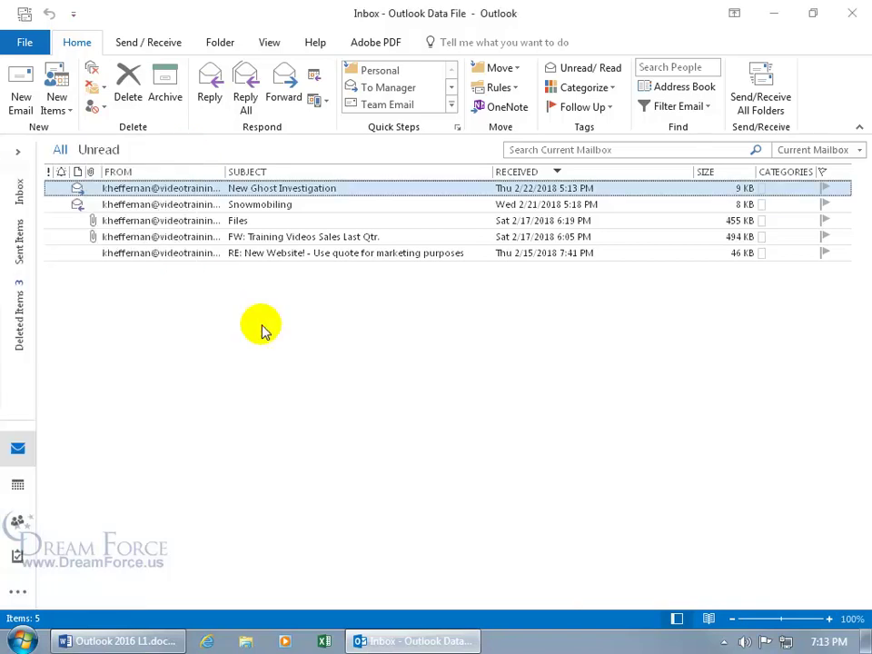
{"action": "left_click", "coordinate": [17, 152]}
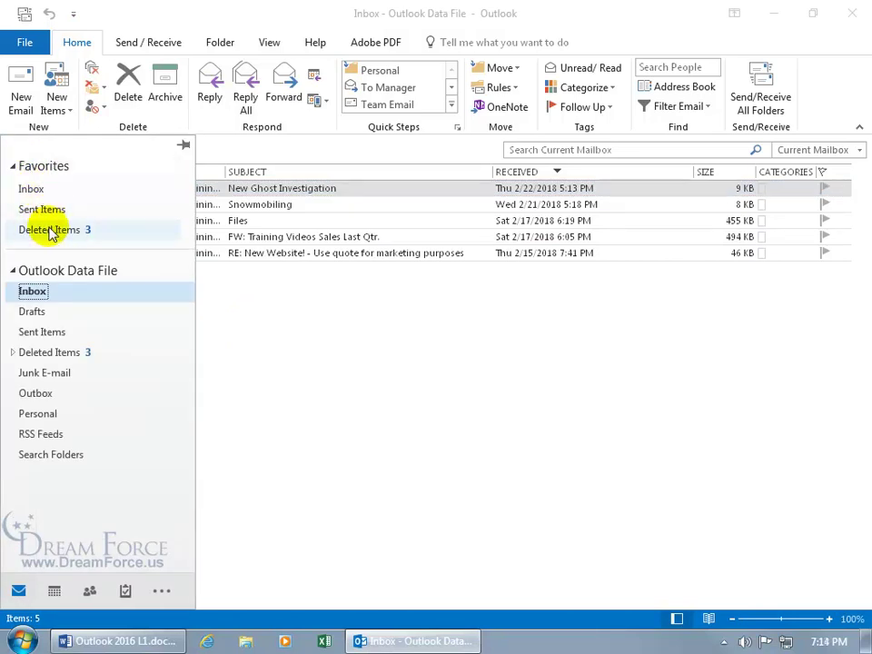
{"action": "left_click", "coordinate": [183, 145]}
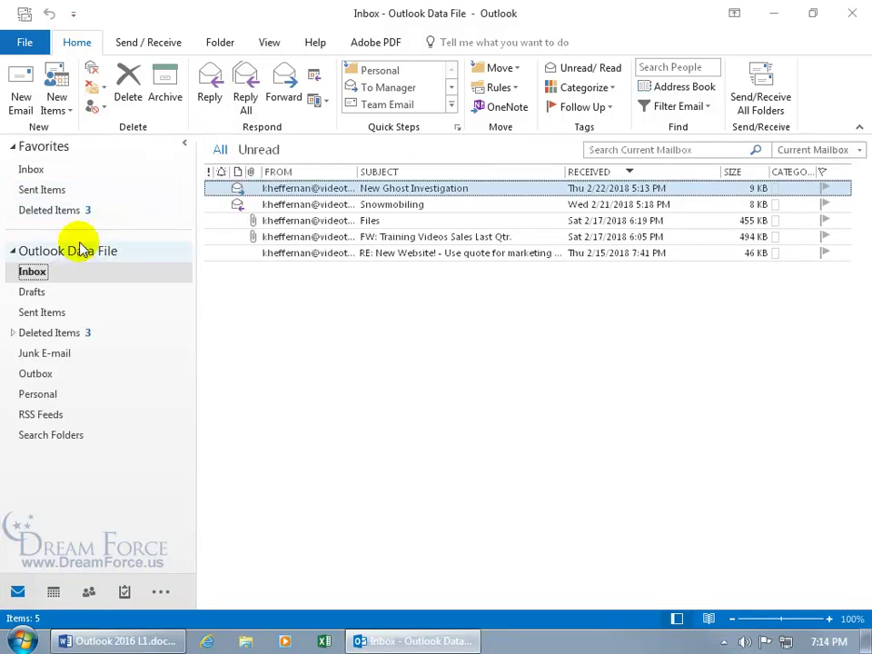
Step: Add the Drafts folder to Favorites and place it between Inbox and Sent Items
{"action": "left_click", "coordinate": [31, 293]}
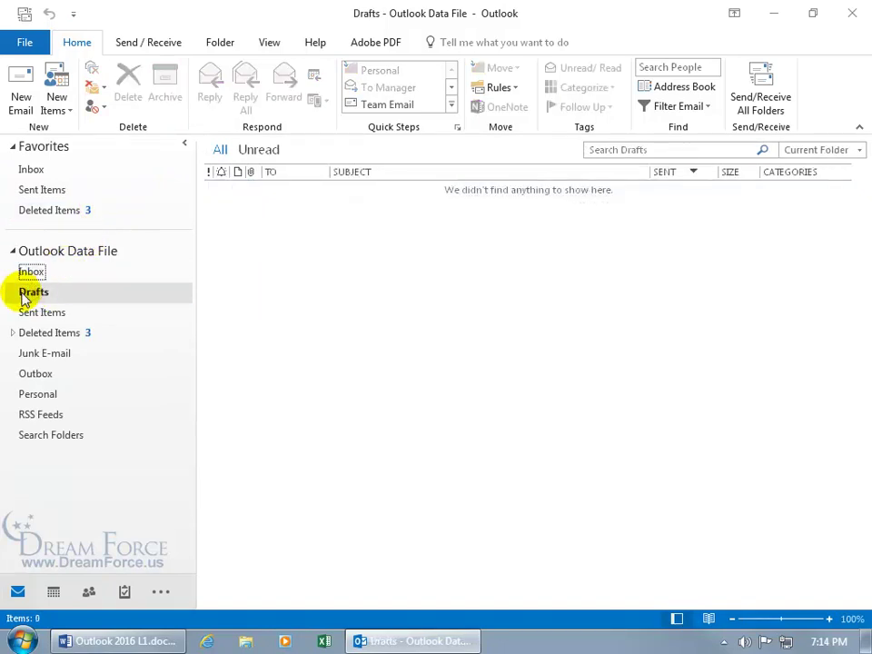
{"action": "left_click_drag", "start_coordinate": [22, 294], "coordinate": [179, 221]}
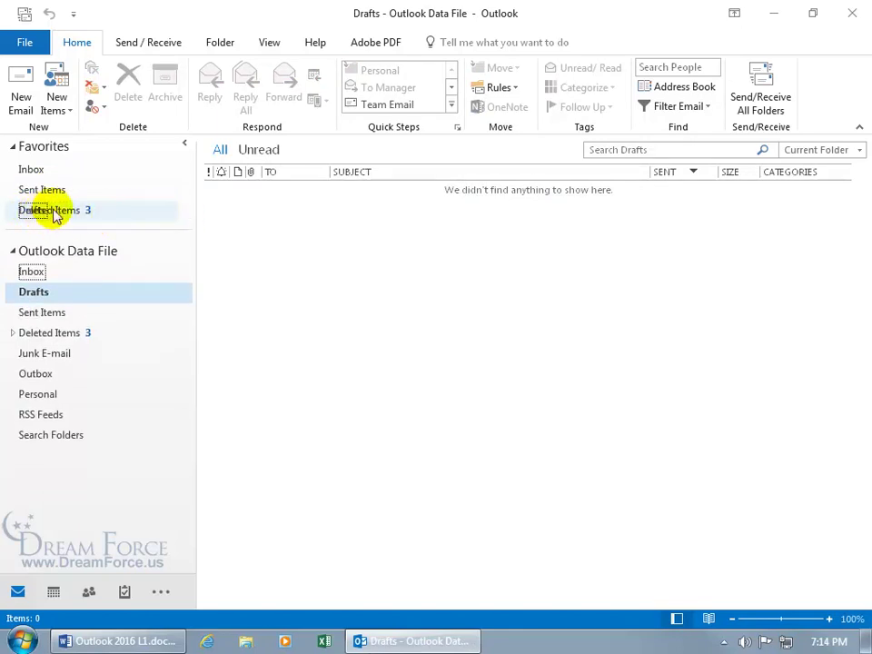
{"action": "left_click", "coordinate": [107, 190]}
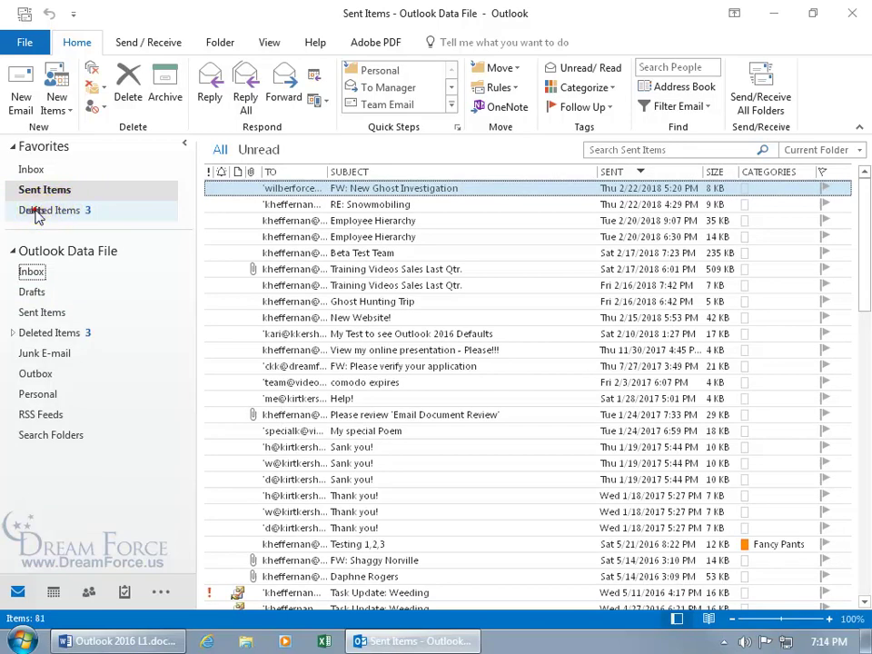
{"action": "left_click", "coordinate": [36, 213]}
{"action": "left_click_drag", "start_coordinate": [35, 213], "coordinate": [60, 192]}
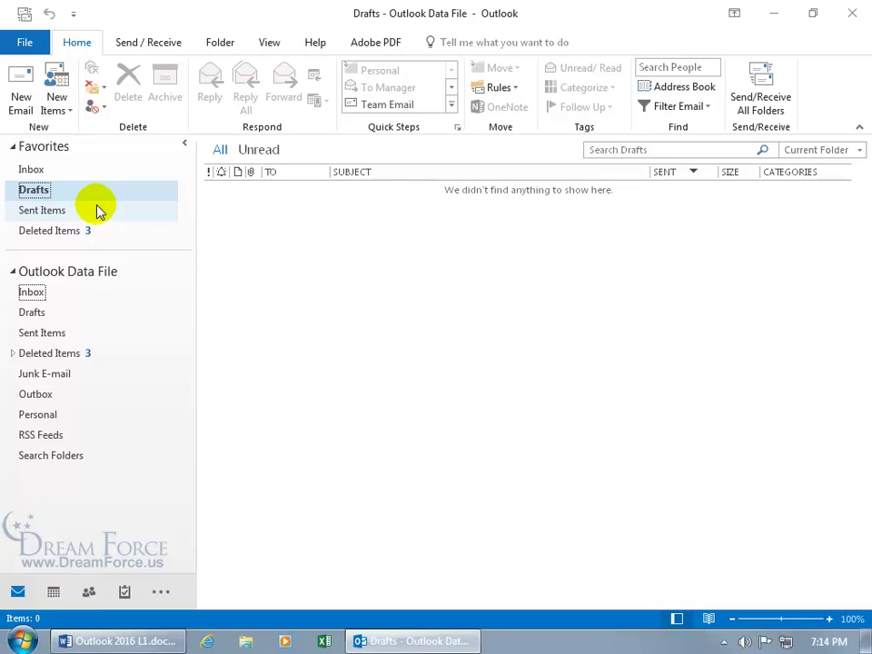
Step: Remove the Drafts folder from Favorites and collapse the Favorites list
{"action": "right_click", "coordinate": [37, 194]}
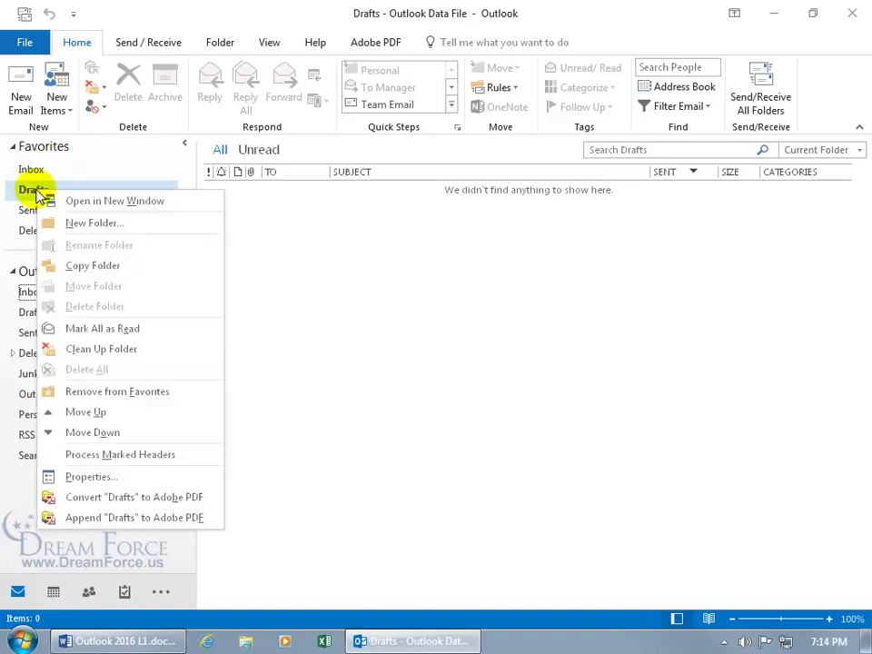
{"action": "left_click", "coordinate": [131, 396]}
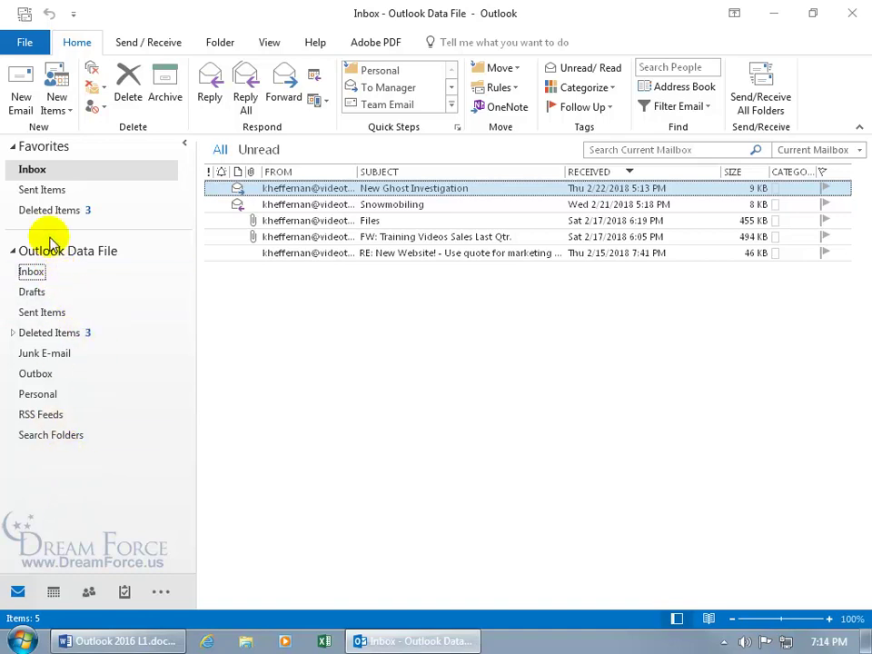
{"action": "left_click", "coordinate": [14, 148]}
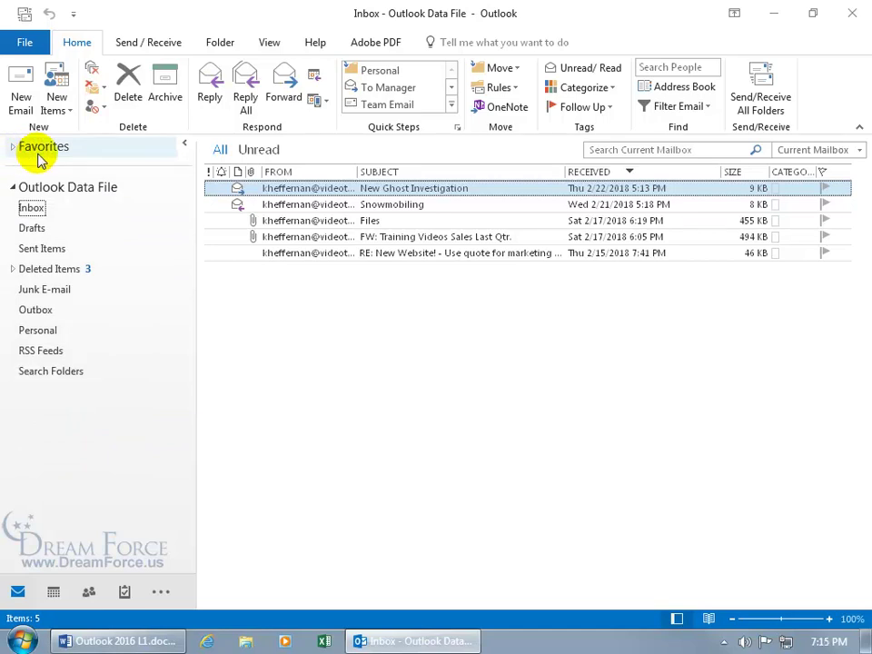
Step: Hide the Favorites section of the folder pane through the layout settings
{"action": "left_click", "coordinate": [267, 44]}
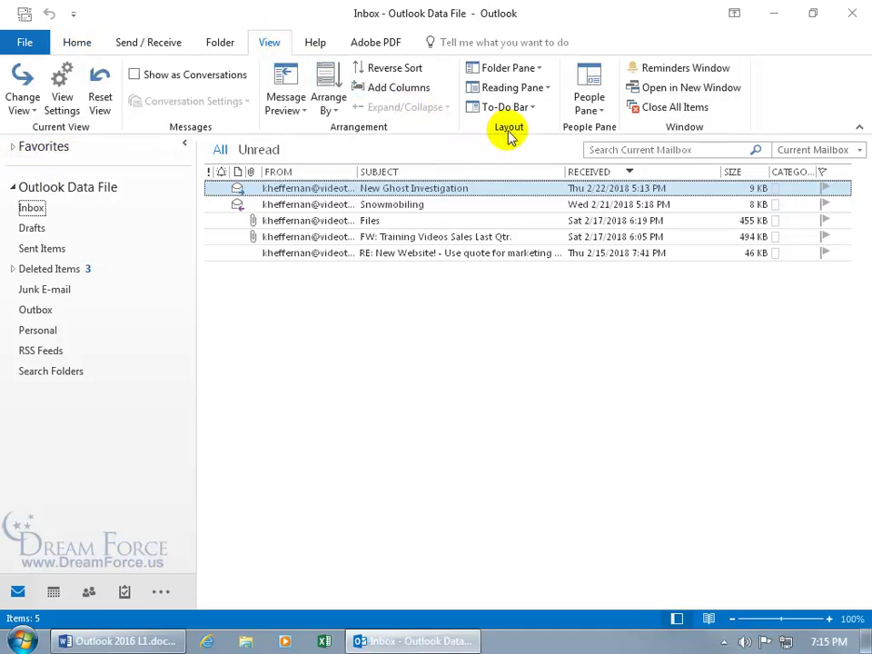
{"action": "left_click", "coordinate": [539, 69]}
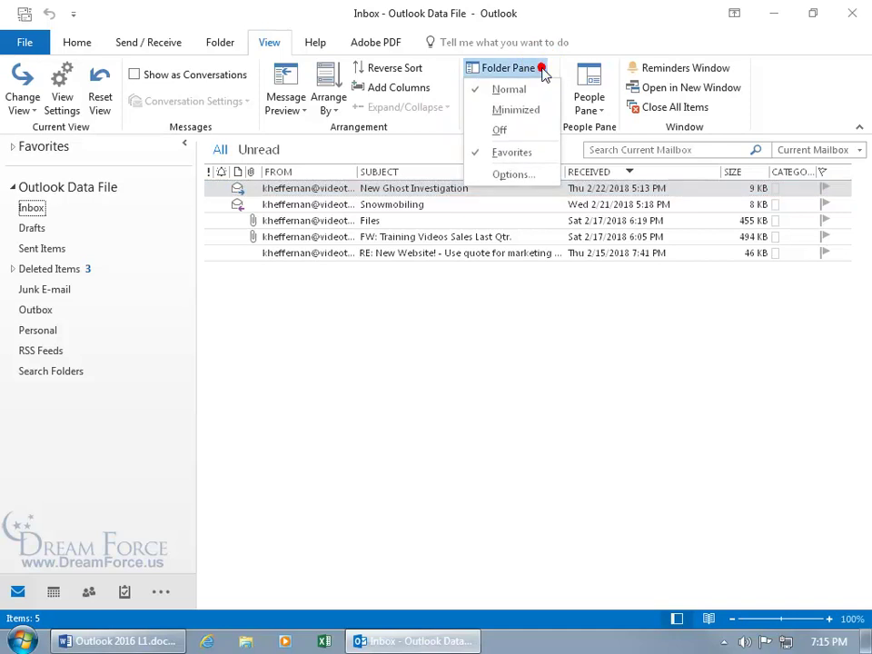
{"action": "left_click", "coordinate": [484, 157]}
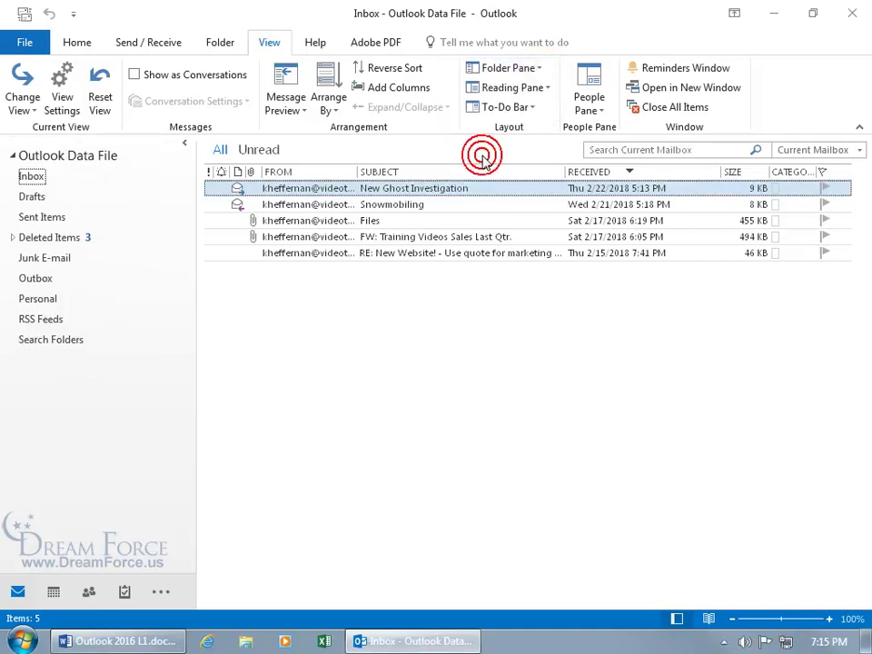
Step: Set the folder pane to Minimized, then expand it and pin it back in place
{"action": "left_click", "coordinate": [539, 72]}
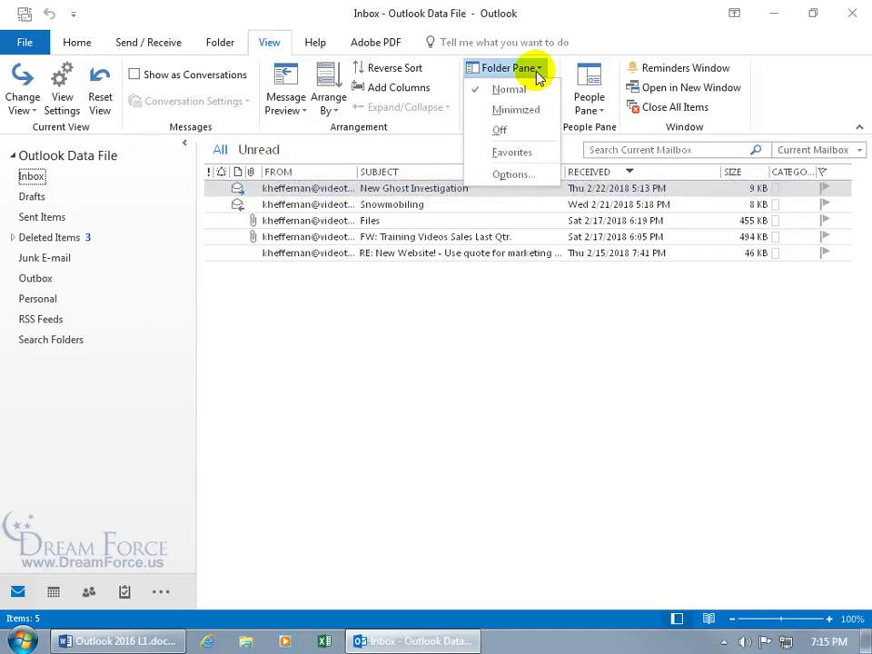
{"action": "left_click", "coordinate": [527, 109]}
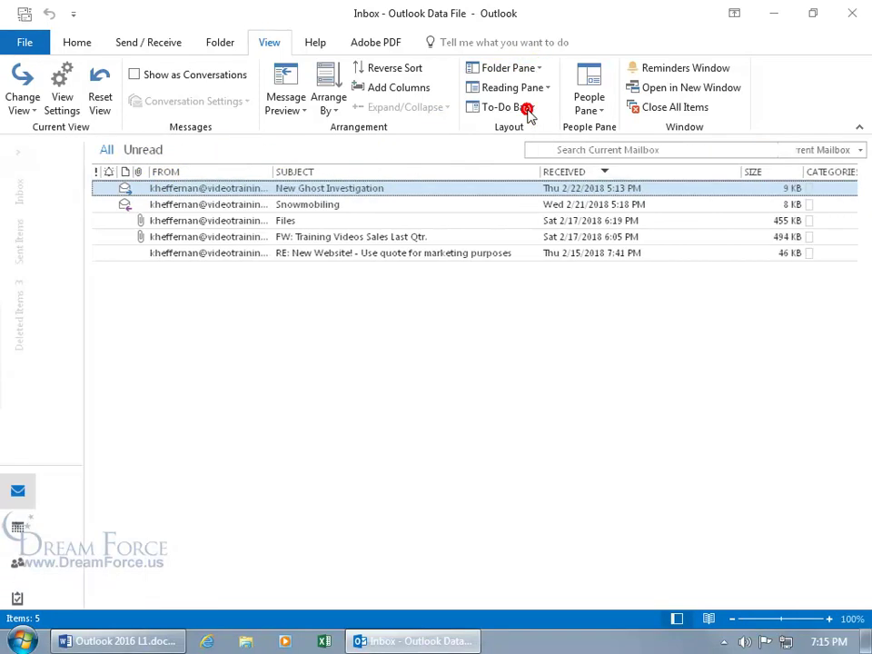
{"action": "left_click", "coordinate": [18, 154]}
{"action": "left_click", "coordinate": [184, 148]}
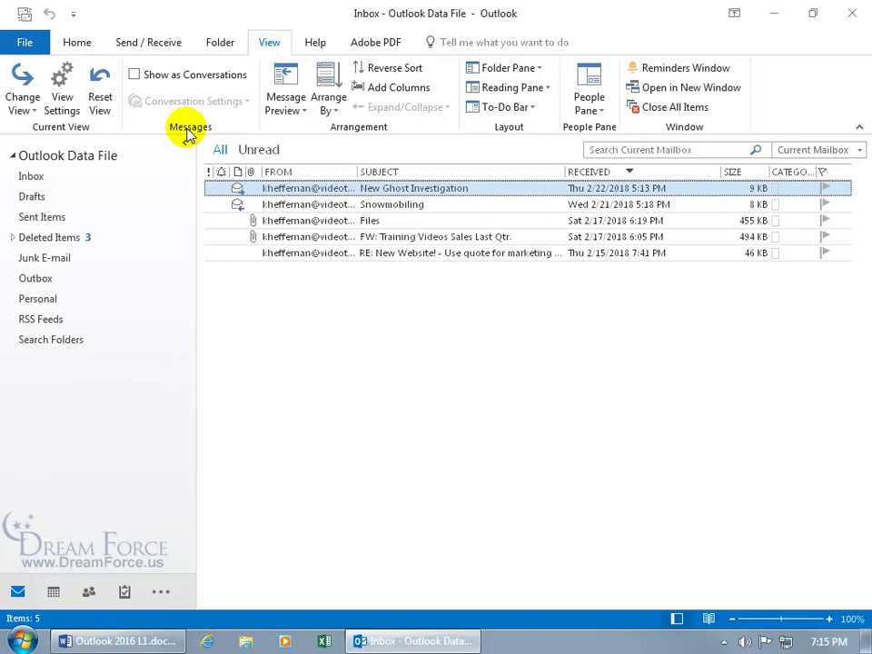
Step: Turn the folder pane off completely, then set it back to Normal
{"action": "left_click", "coordinate": [535, 70]}
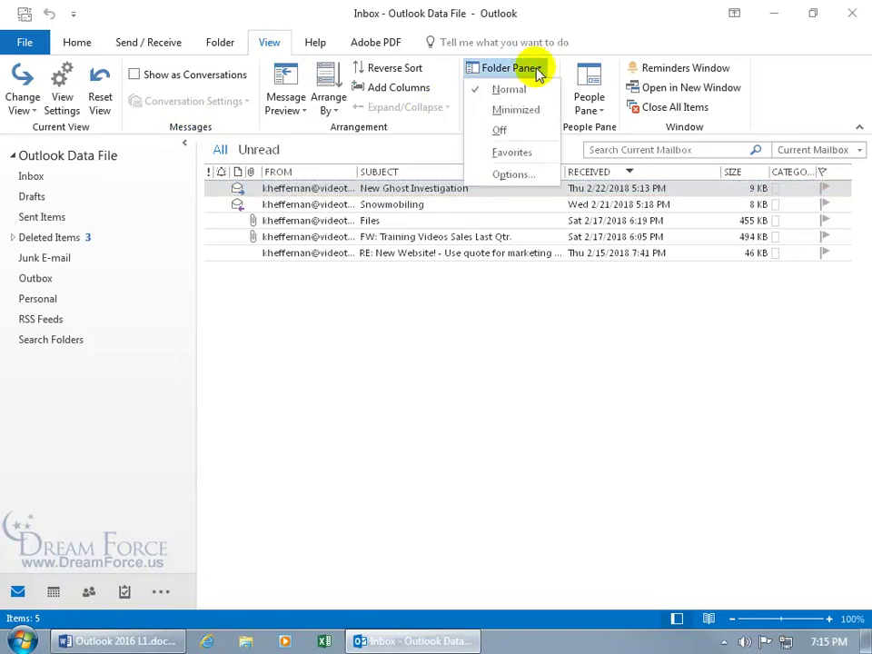
{"action": "left_click", "coordinate": [517, 130]}
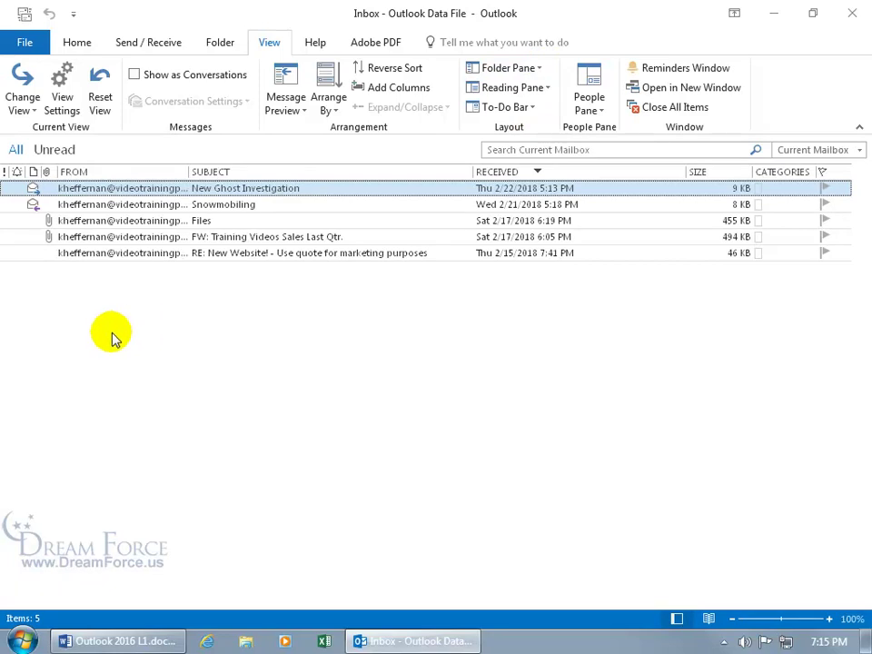
{"action": "left_click", "coordinate": [543, 72]}
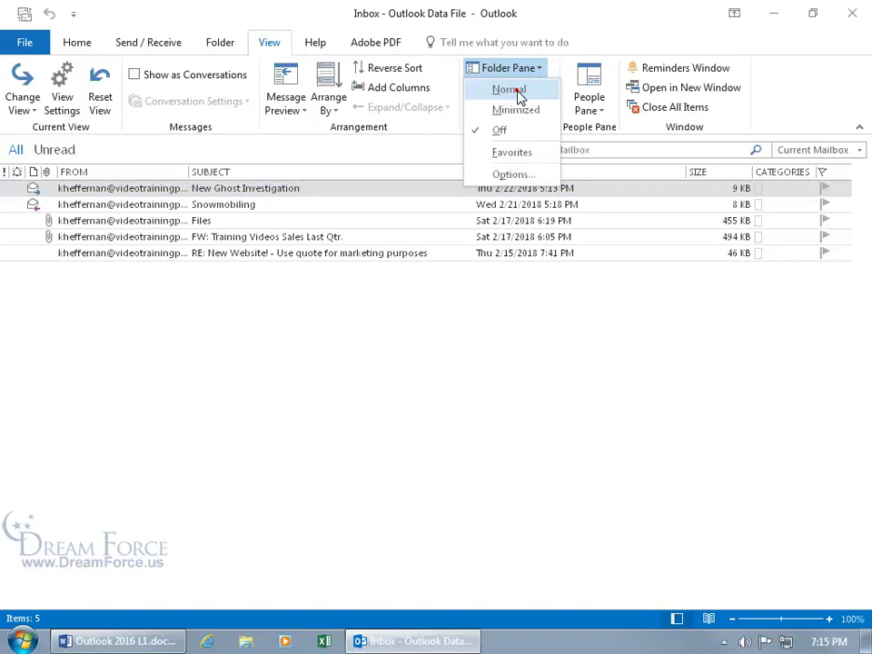
{"action": "left_click", "coordinate": [512, 91]}
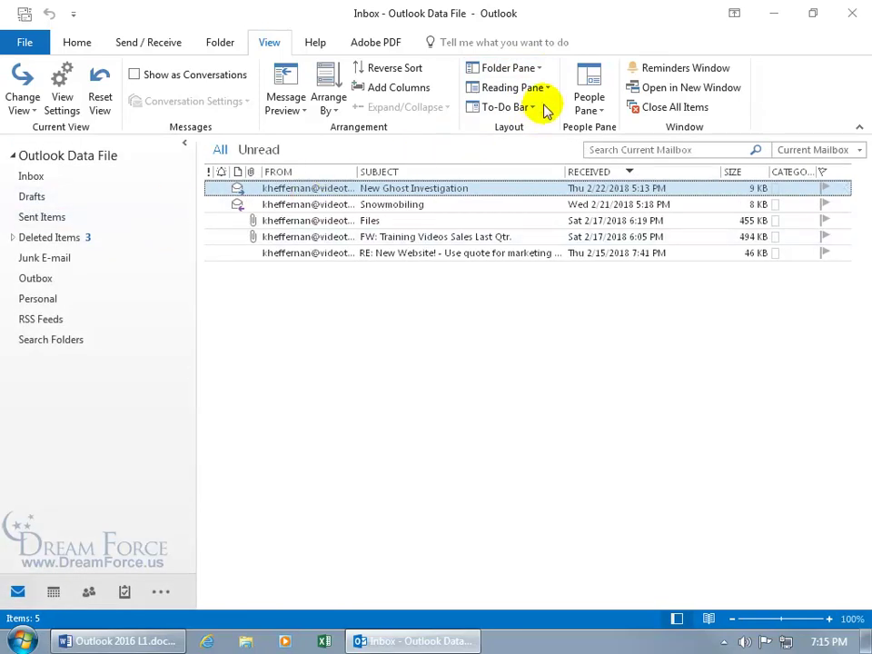
Step: Show Favorites in the folder pane again and expand its list of folders
{"action": "left_click", "coordinate": [539, 69]}
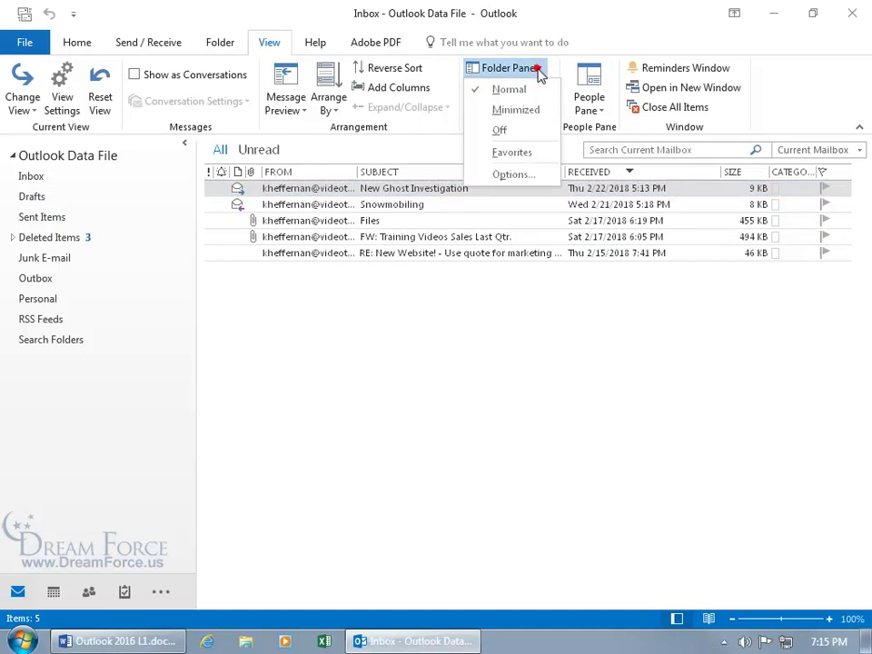
{"action": "left_click", "coordinate": [522, 154]}
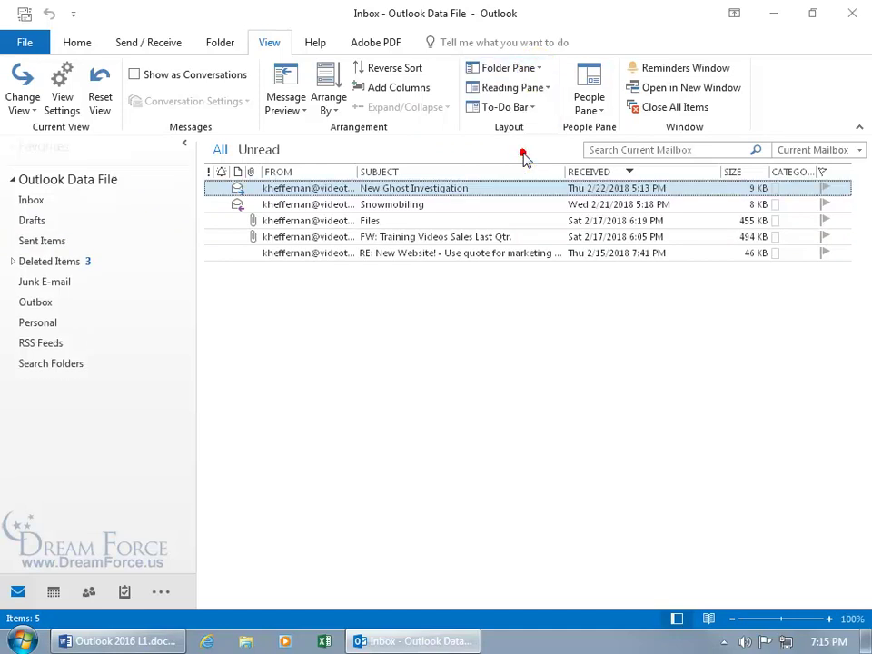
{"action": "left_click", "coordinate": [13, 147]}
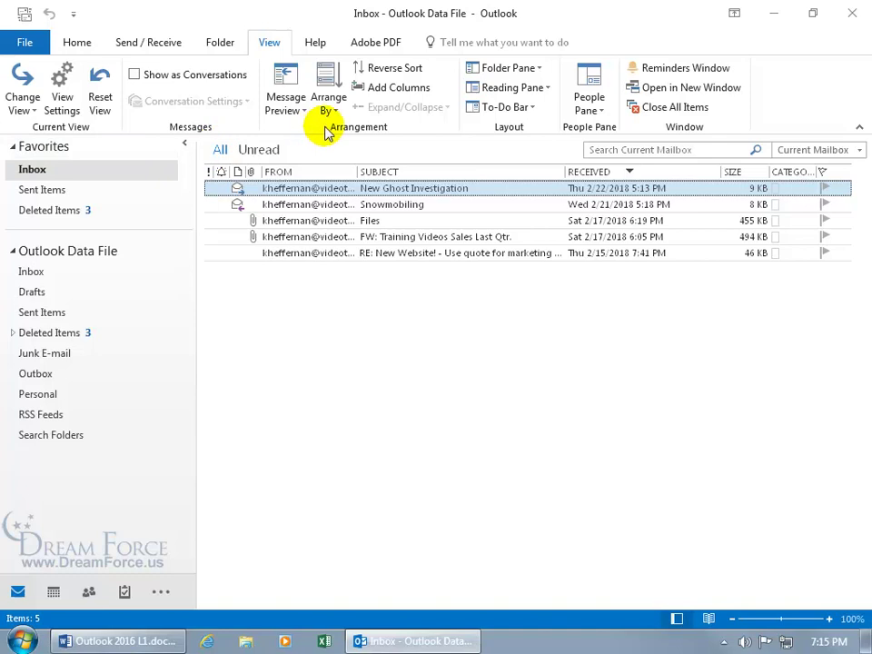
Step: View the Navigation Options reached from the folder pane settings and close them without making changes
{"action": "left_click", "coordinate": [541, 69]}
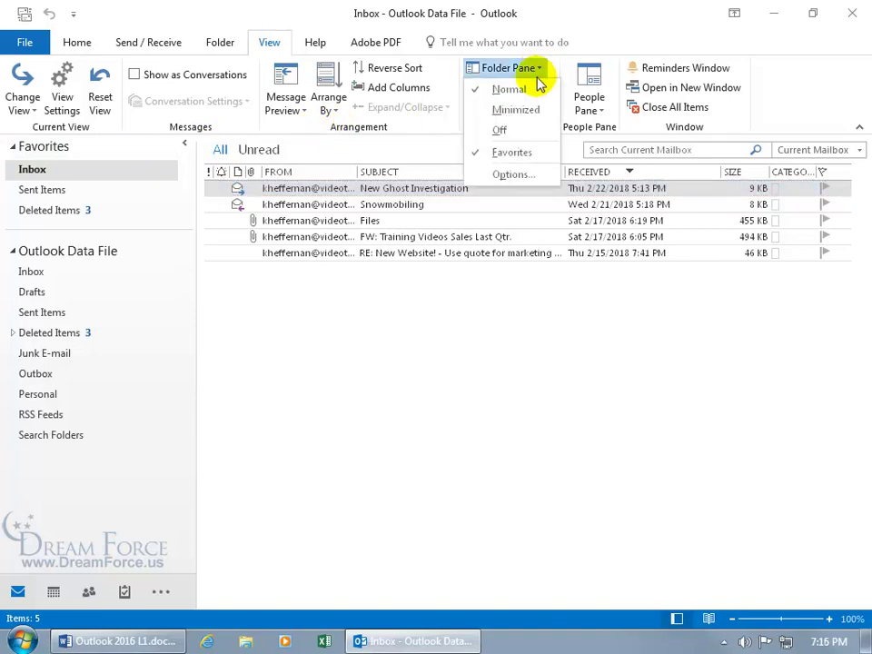
{"action": "left_click", "coordinate": [514, 175]}
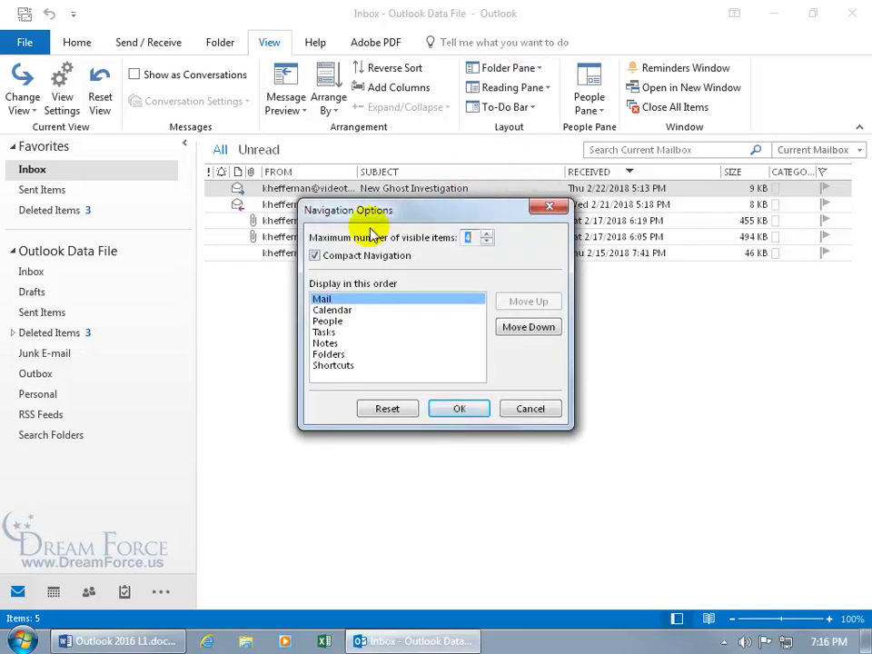
{"action": "left_click", "coordinate": [547, 206]}
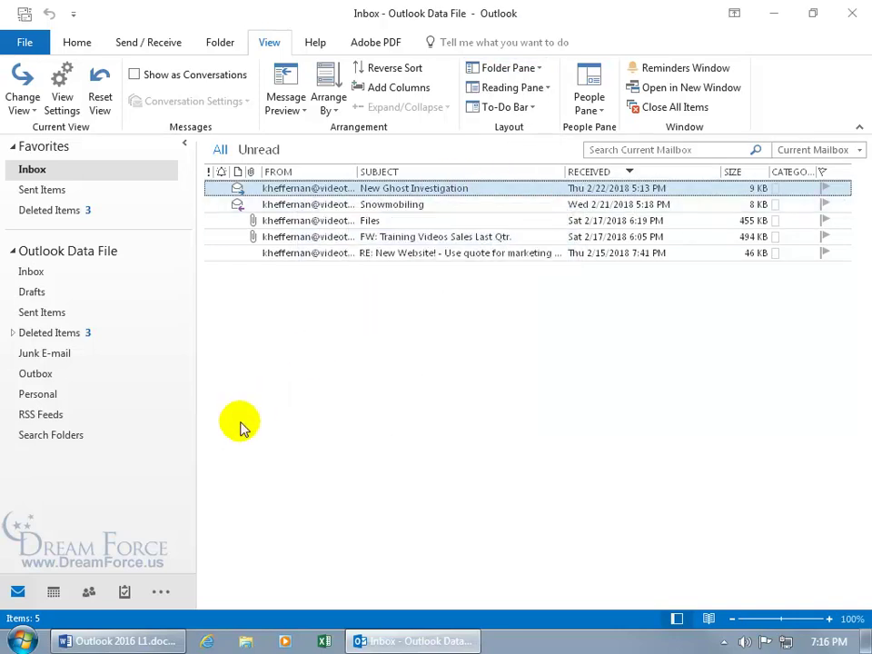
Step: Set the maximum number of visible items in the Navigation Options to 3 and apply it
{"action": "left_click", "coordinate": [163, 596]}
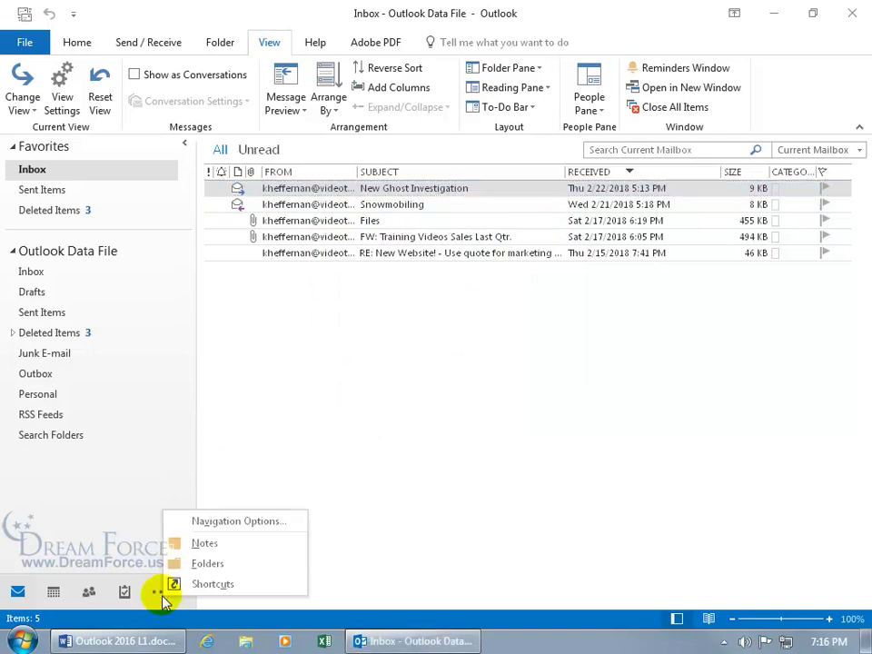
{"action": "left_click", "coordinate": [232, 523]}
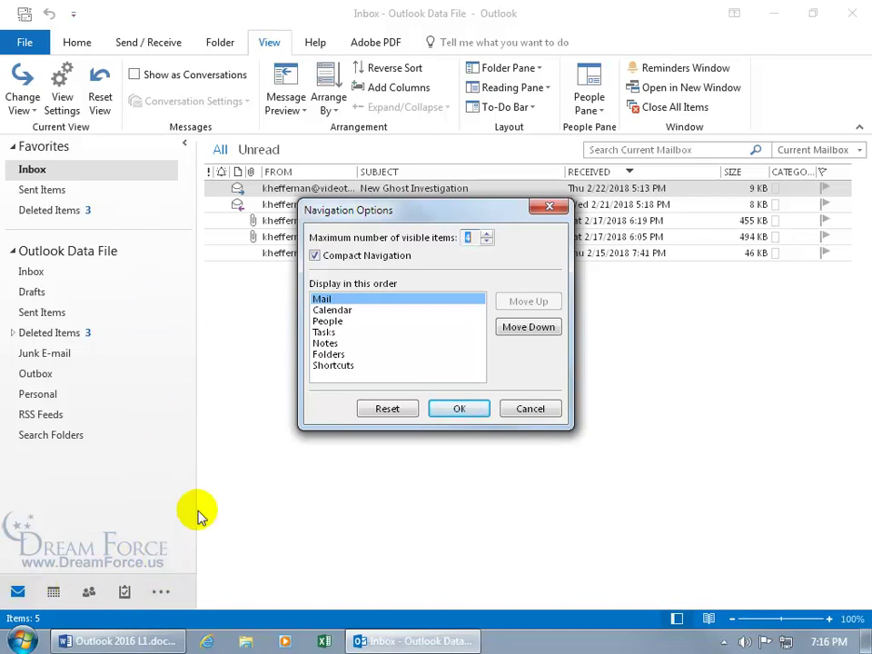
{"action": "left_click", "coordinate": [487, 241]}
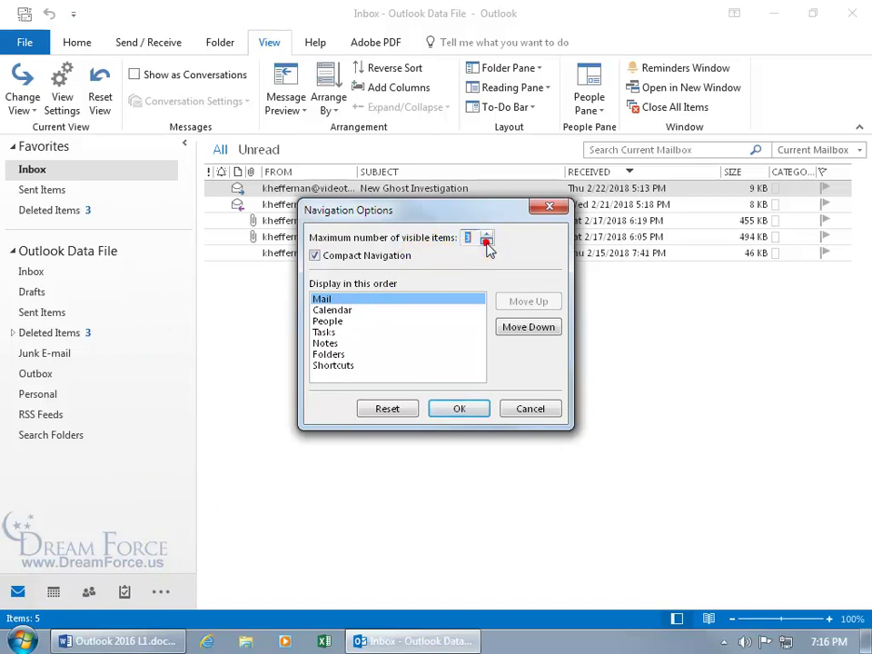
{"action": "left_click", "coordinate": [459, 411]}
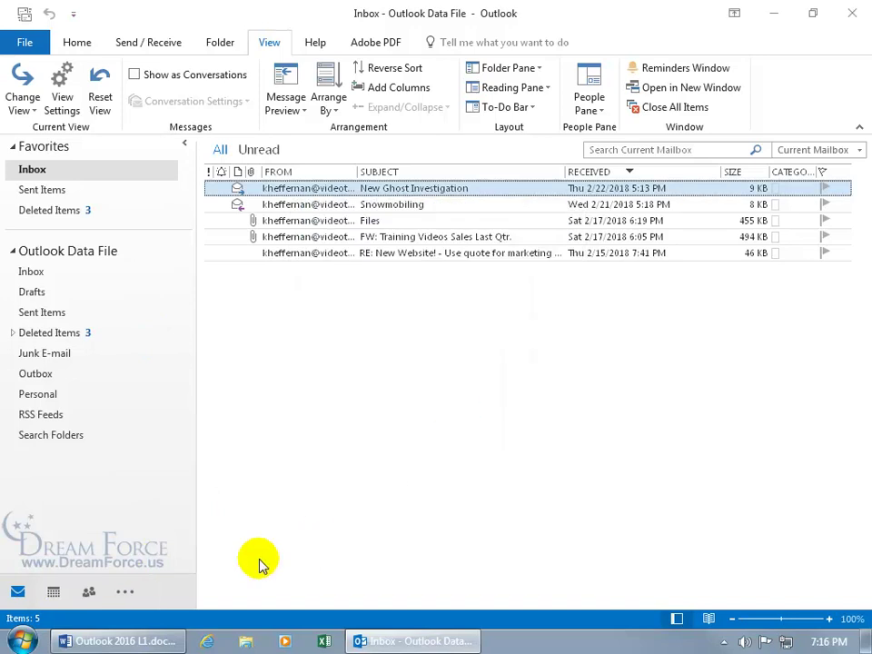
Step: Set the maximum number of visible navigation items to 4 and turn off Compact Navigation
{"action": "left_click", "coordinate": [123, 595]}
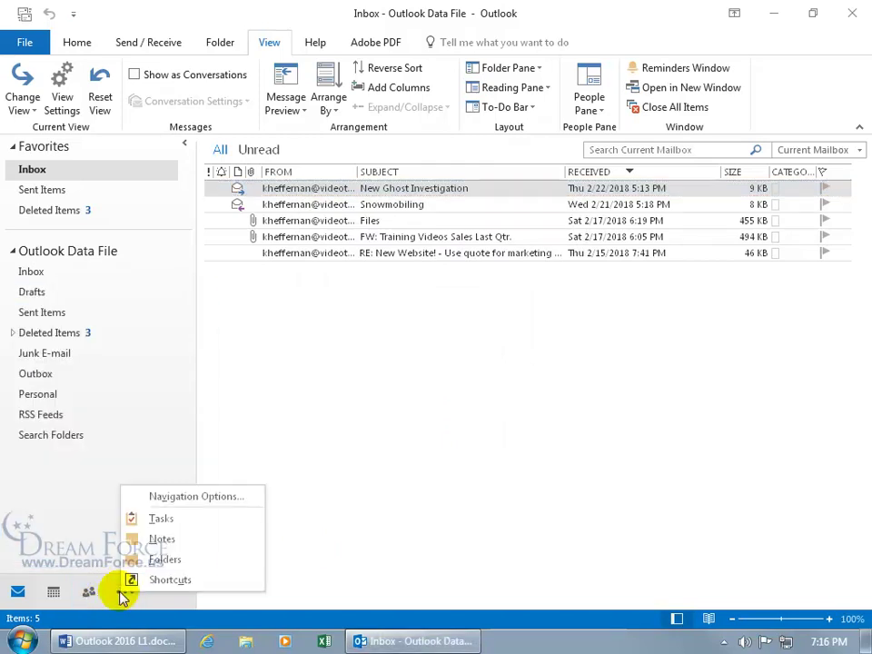
{"action": "left_click", "coordinate": [186, 505]}
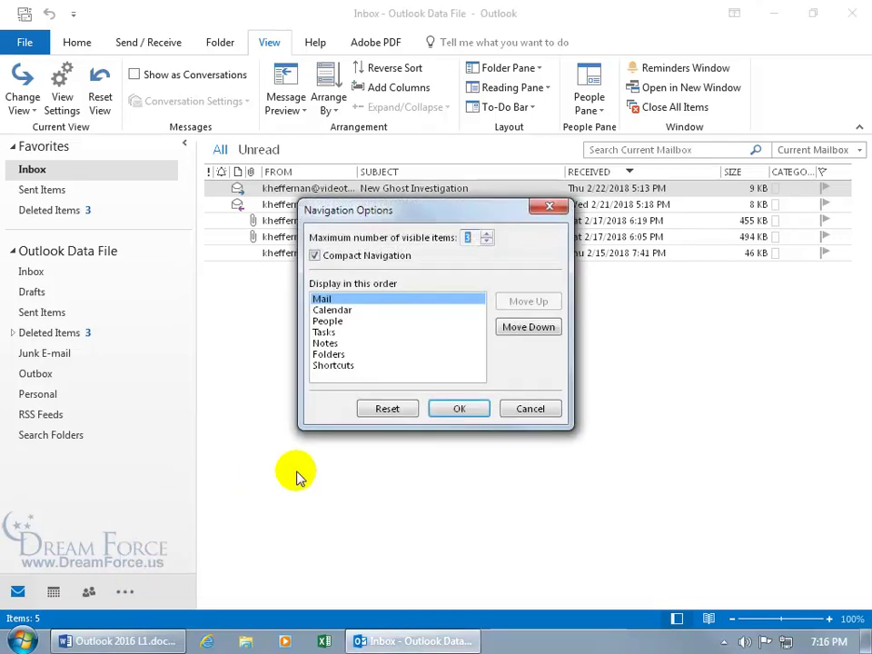
{"action": "left_click", "coordinate": [486, 233]}
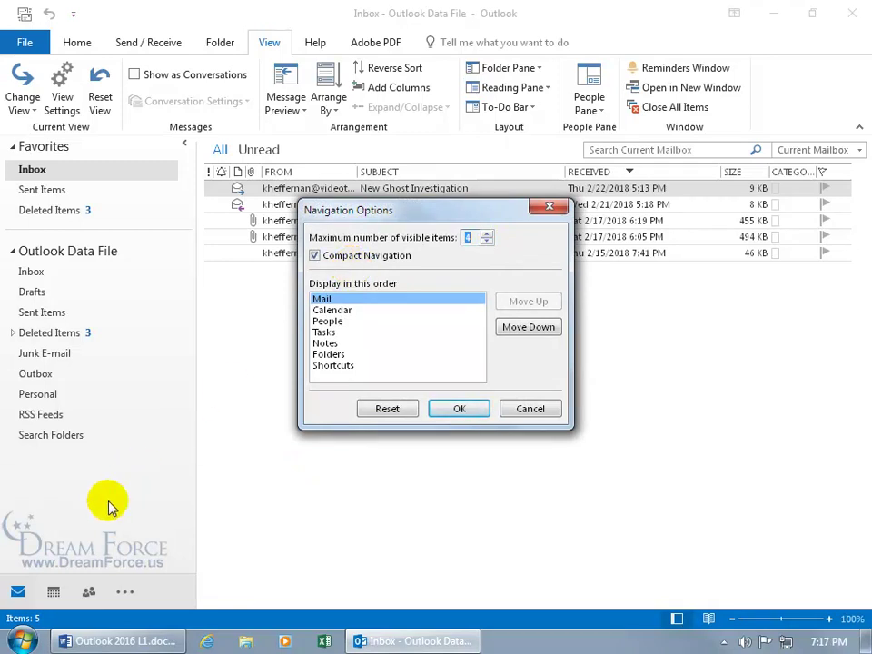
{"action": "left_click", "coordinate": [314, 255]}
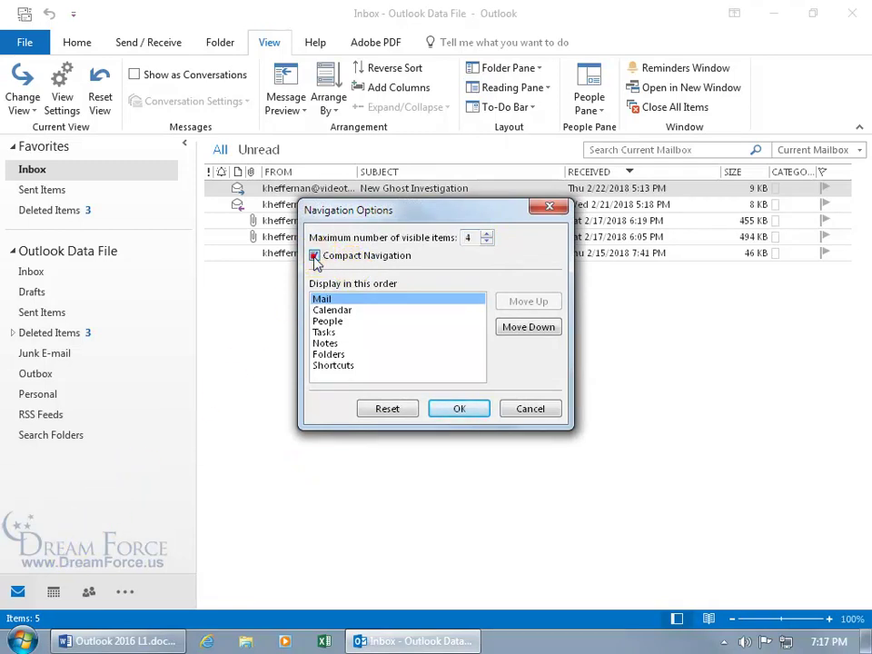
{"action": "left_click", "coordinate": [456, 410]}
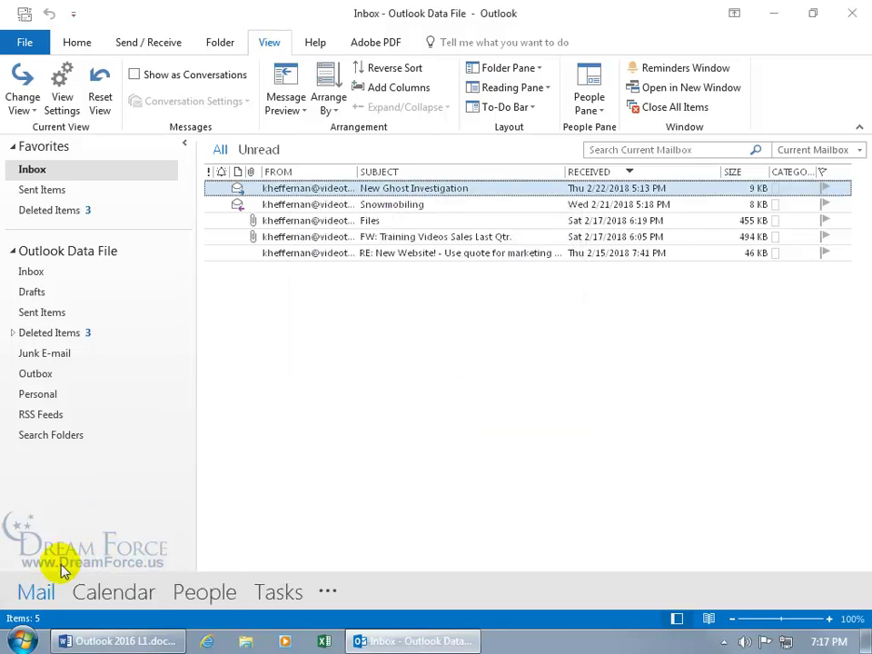
Step: Switch between the Calendar and People views using the navigation labels, and return to Mail
{"action": "left_click", "coordinate": [125, 593]}
{"action": "left_click", "coordinate": [208, 601]}
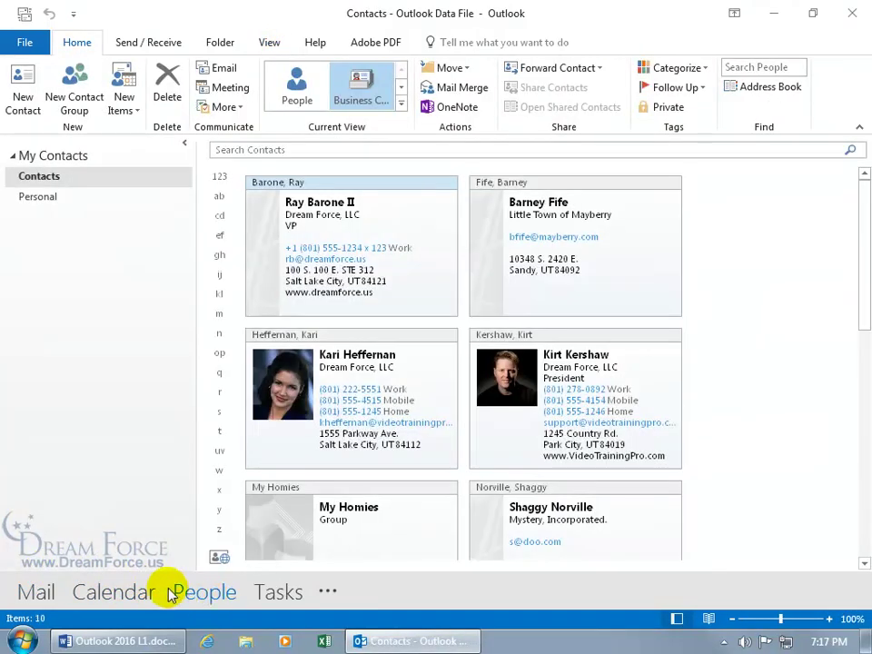
{"action": "left_click", "coordinate": [109, 594]}
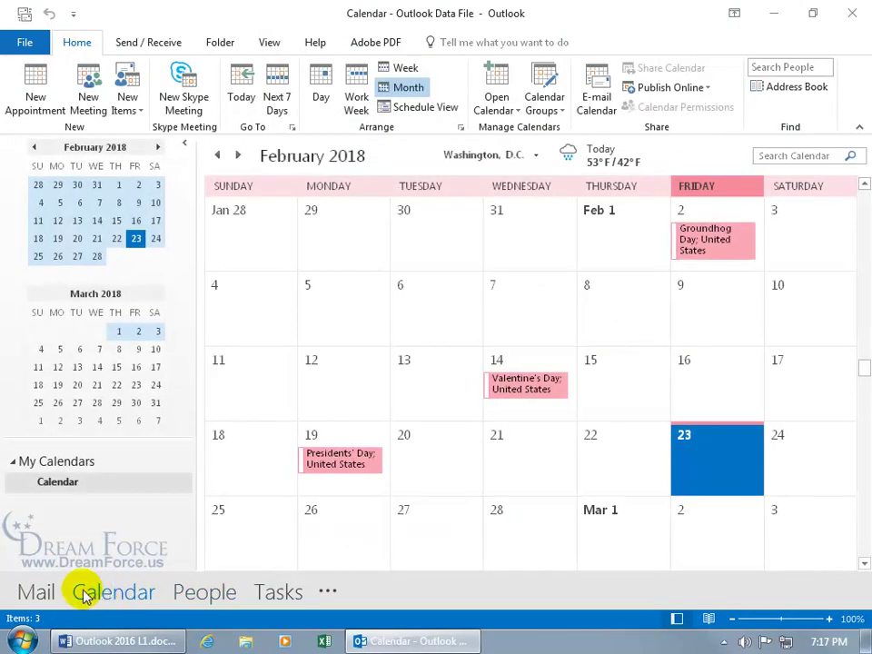
{"action": "left_click", "coordinate": [40, 595]}
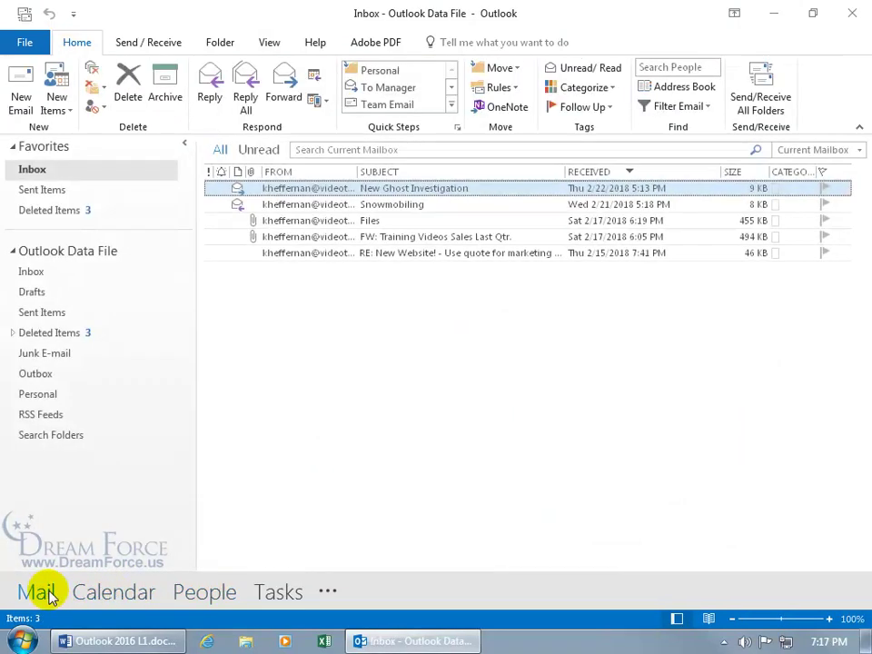
Step: Turn Compact Navigation back on and move Calendar above Mail in the navigation display order
{"action": "left_click", "coordinate": [329, 592]}
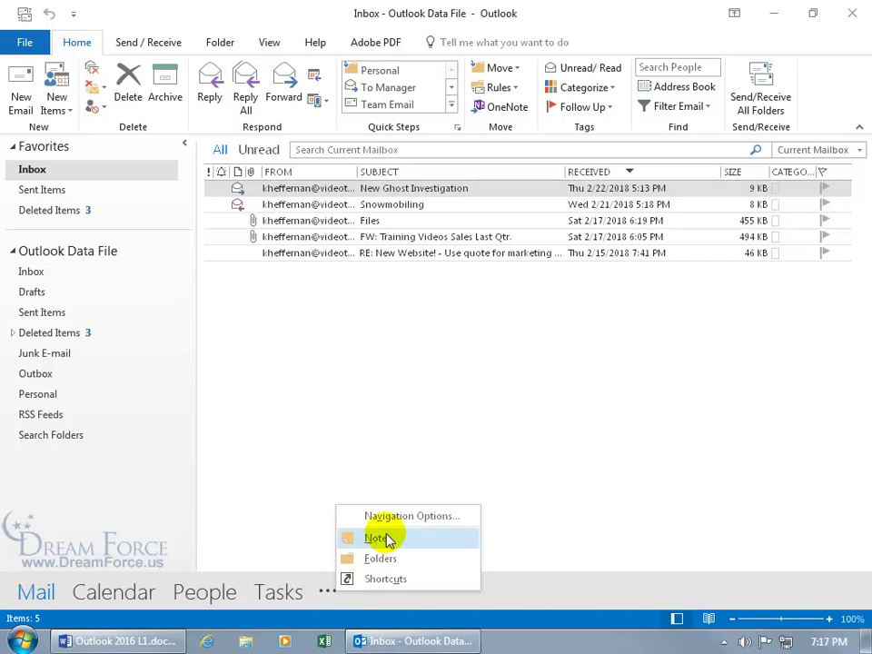
{"action": "left_click", "coordinate": [359, 516]}
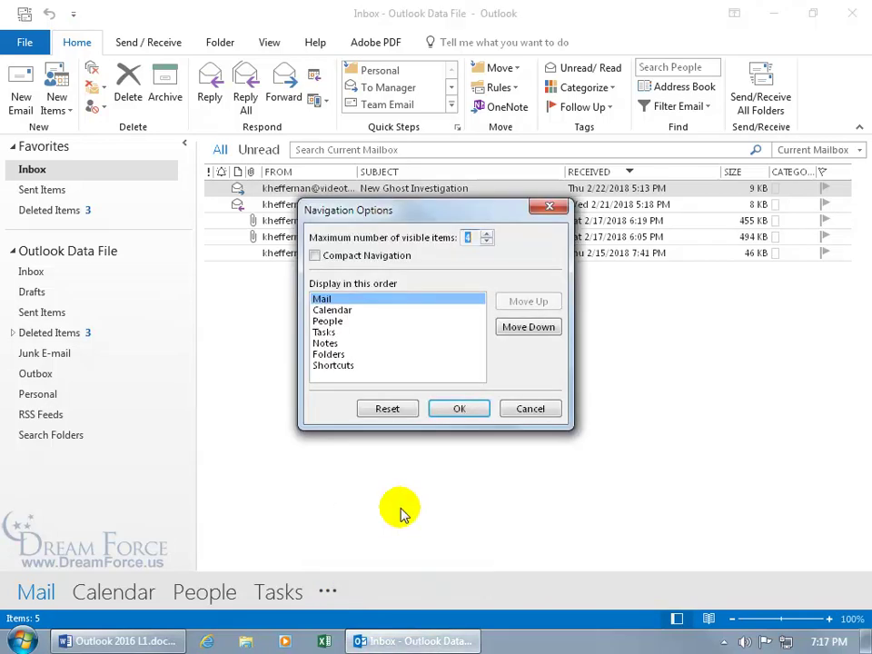
{"action": "left_click", "coordinate": [316, 256]}
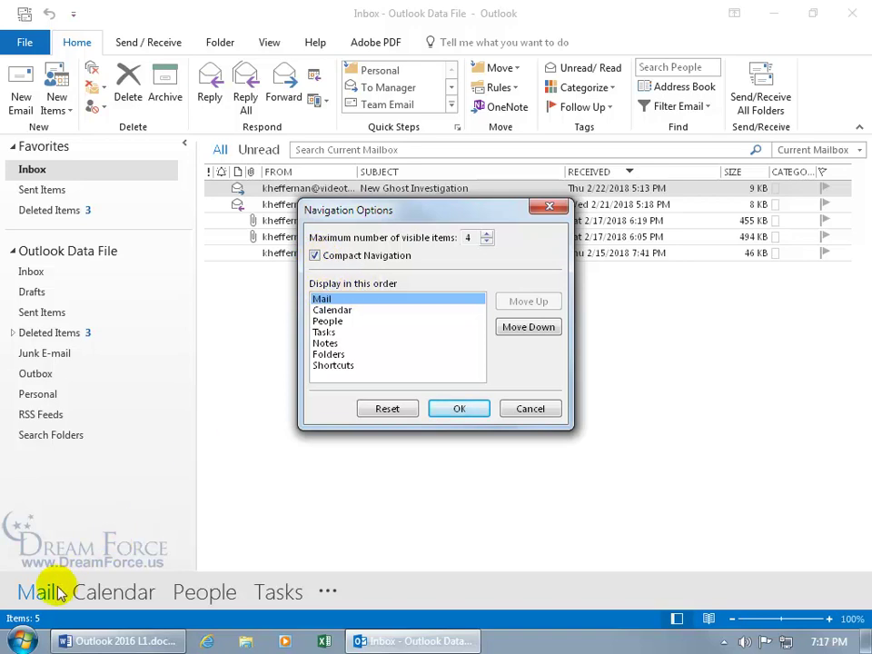
{"action": "left_click", "coordinate": [332, 311]}
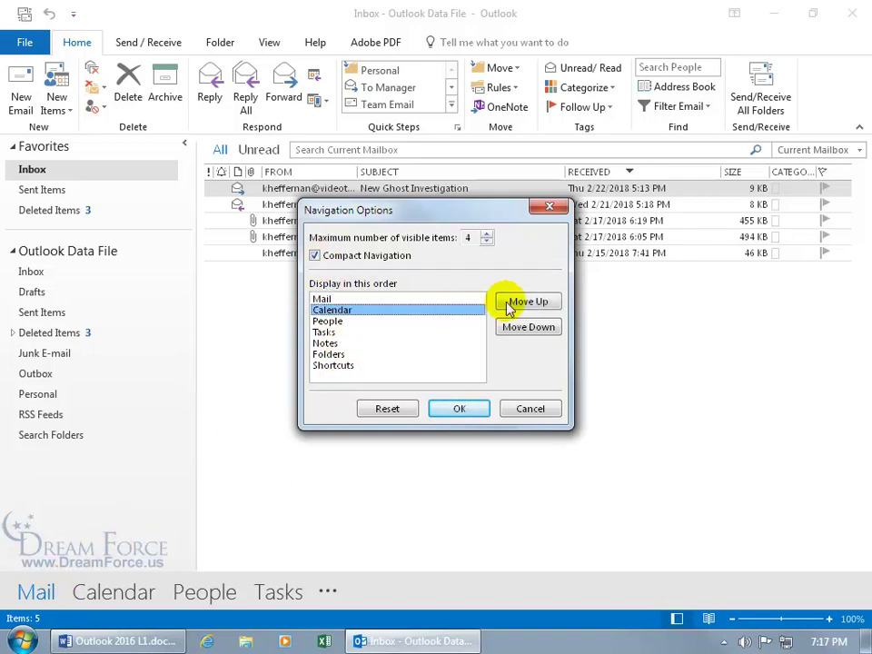
{"action": "left_click", "coordinate": [512, 304]}
{"action": "left_click", "coordinate": [462, 409]}
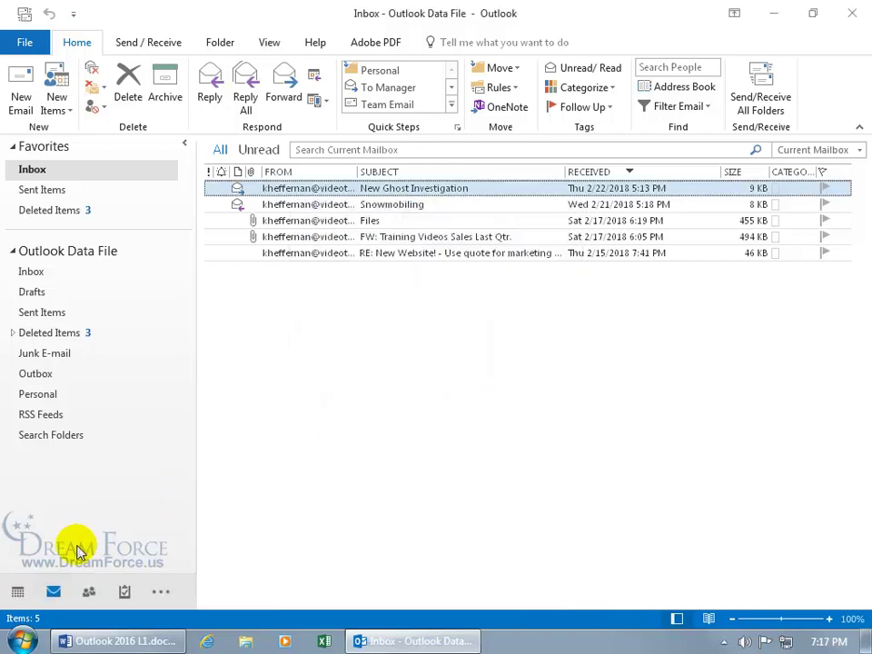
Step: Set the maximum number of visible navigation items to 7 and move Mail back above Calendar
{"action": "mouse_move", "coordinate": [17, 591]}
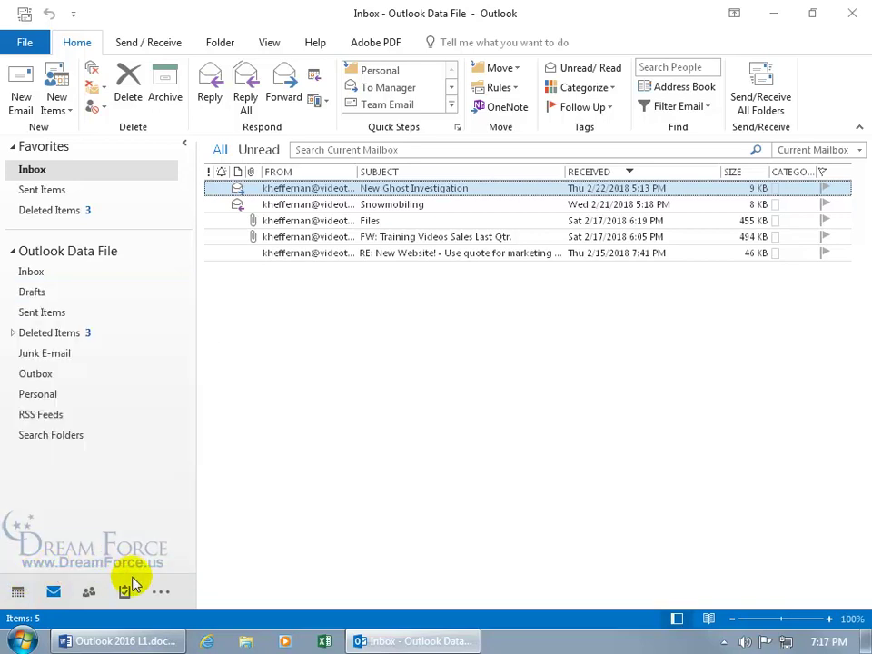
{"action": "mouse_move", "coordinate": [127, 584]}
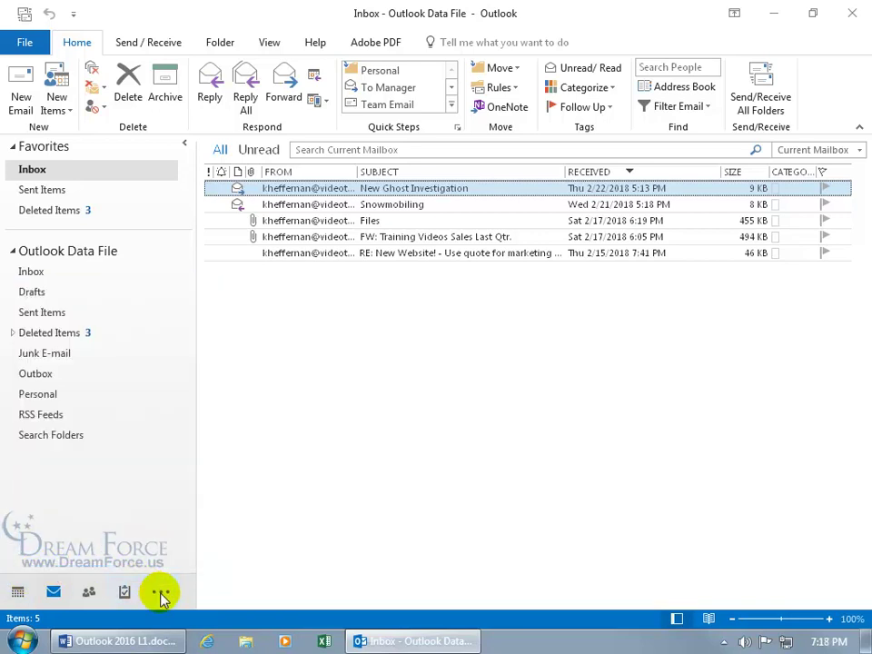
{"action": "left_click", "coordinate": [162, 593]}
{"action": "left_click", "coordinate": [231, 522]}
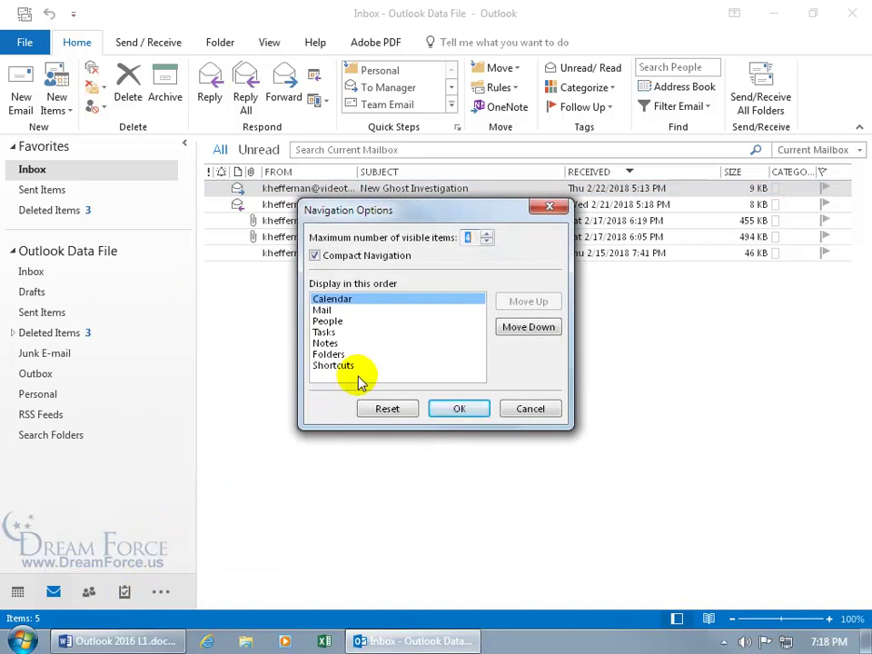
{"action": "left_click", "coordinate": [485, 232]}
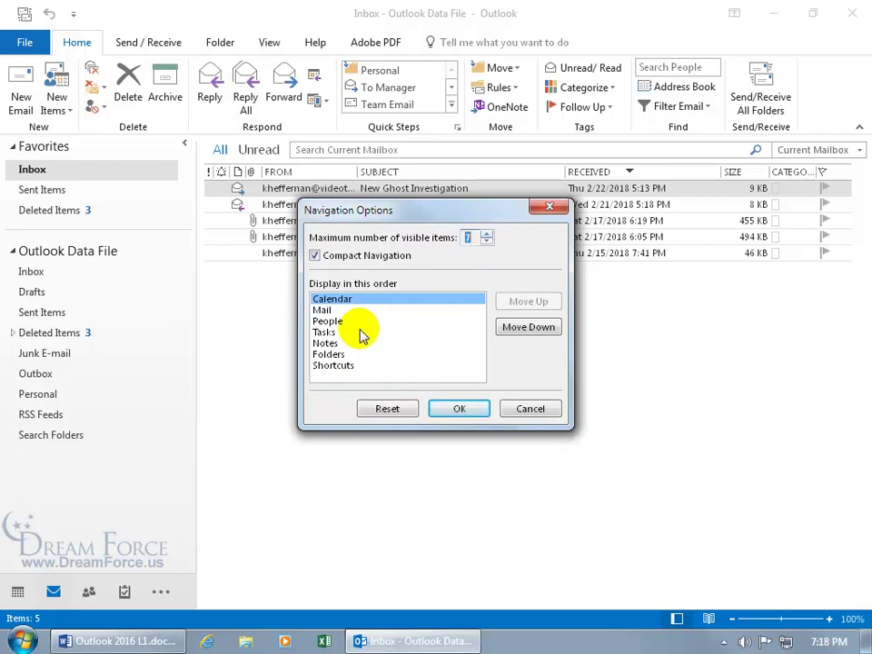
{"action": "left_click", "coordinate": [329, 311]}
{"action": "left_click", "coordinate": [513, 304]}
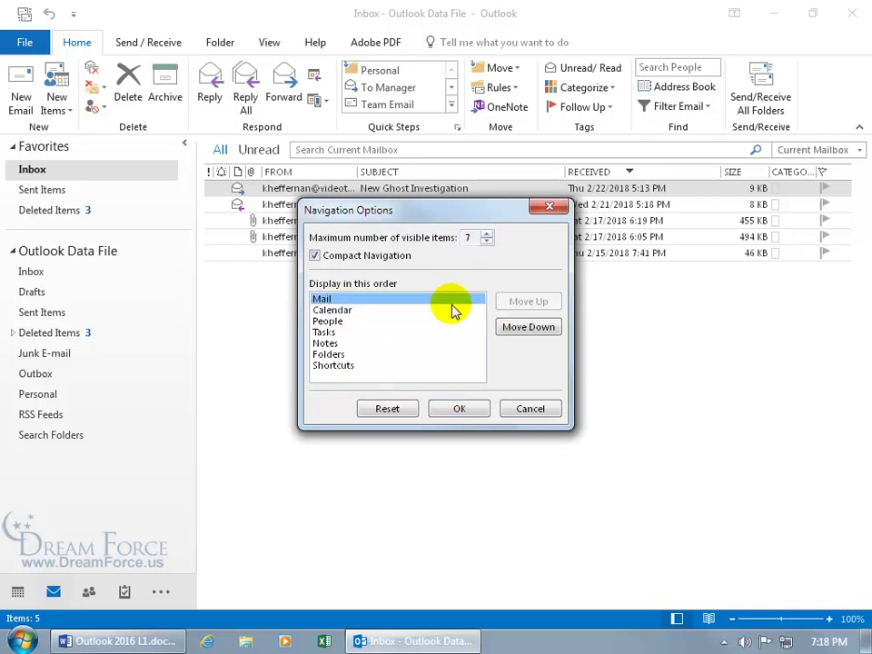
{"action": "left_click", "coordinate": [457, 408]}
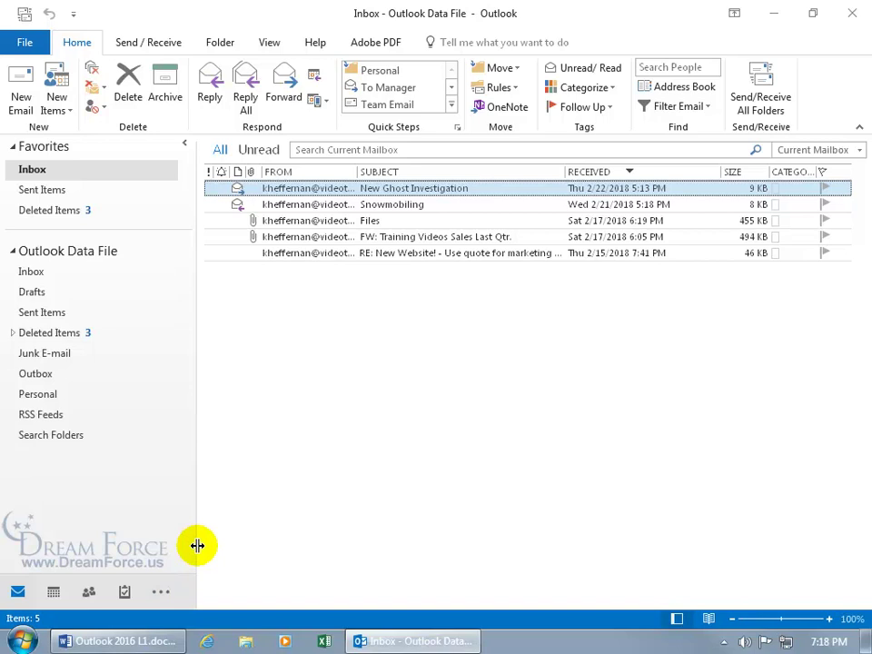
Step: Widen the folder pane to fit the Notes and Folders icons, and narrow it until only four navigation icons fit
{"action": "left_click_drag", "start_coordinate": [196, 516], "coordinate": [253, 516]}
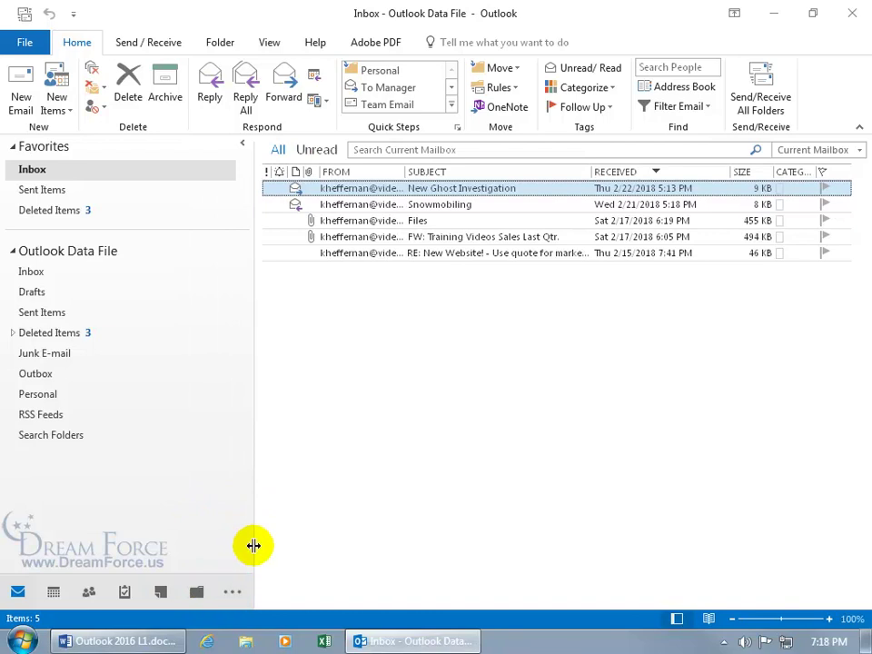
{"action": "left_click_drag", "start_coordinate": [253, 547], "coordinate": [181, 547]}
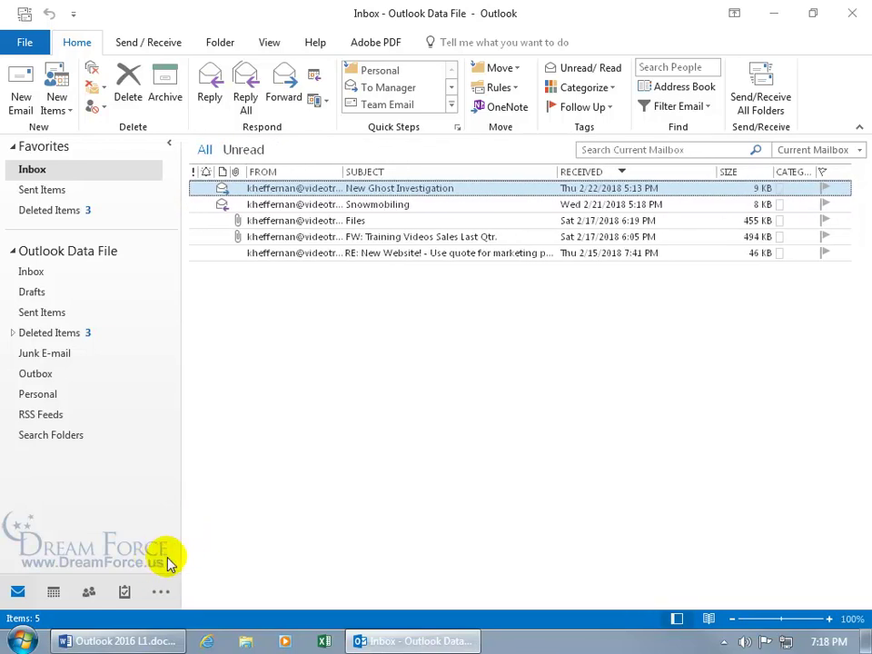
Step: Reset the Navigation Options to their defaults and apply them
{"action": "left_click", "coordinate": [161, 595]}
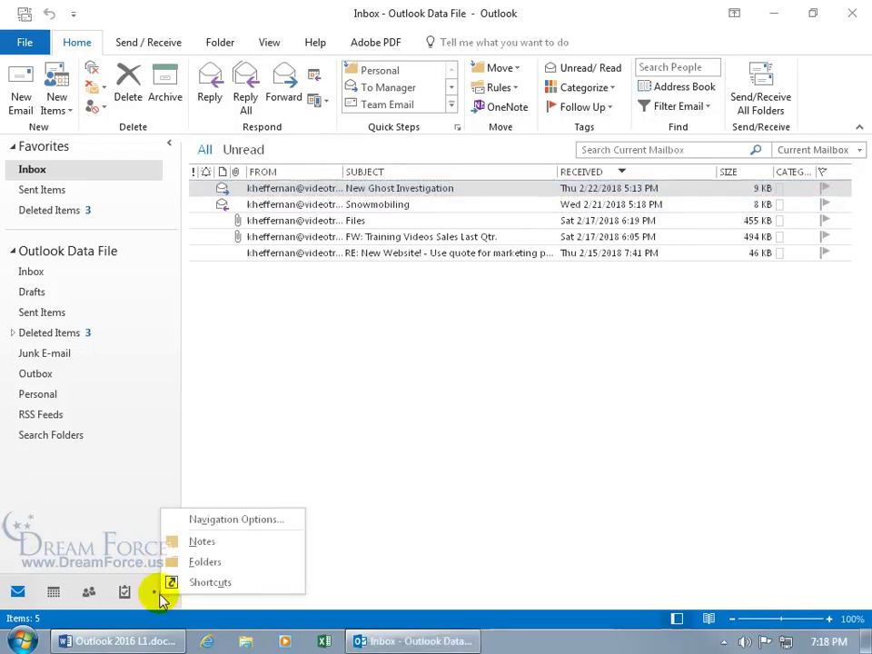
{"action": "left_click", "coordinate": [242, 522]}
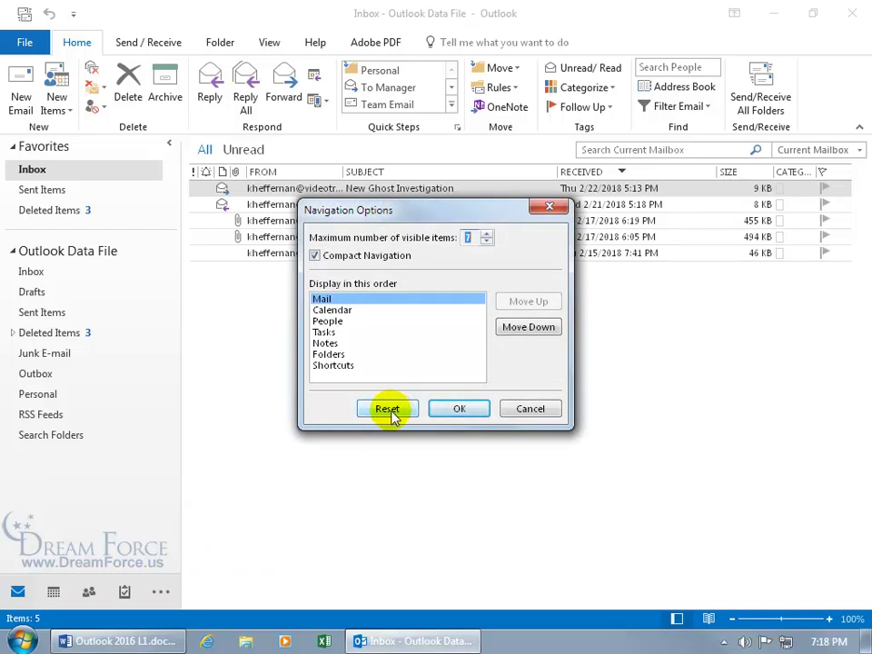
{"action": "left_click", "coordinate": [391, 410]}
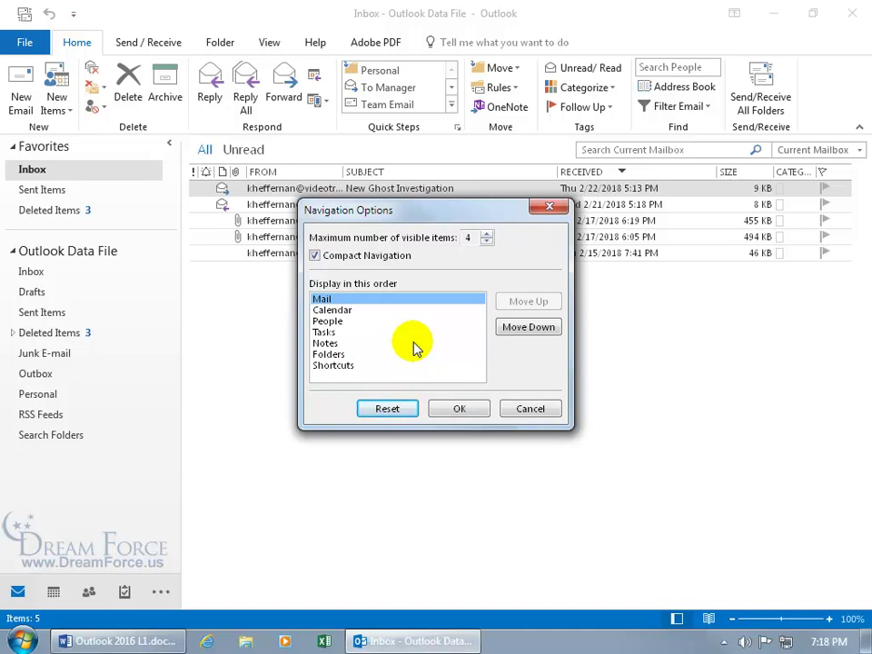
{"action": "left_click", "coordinate": [454, 410]}
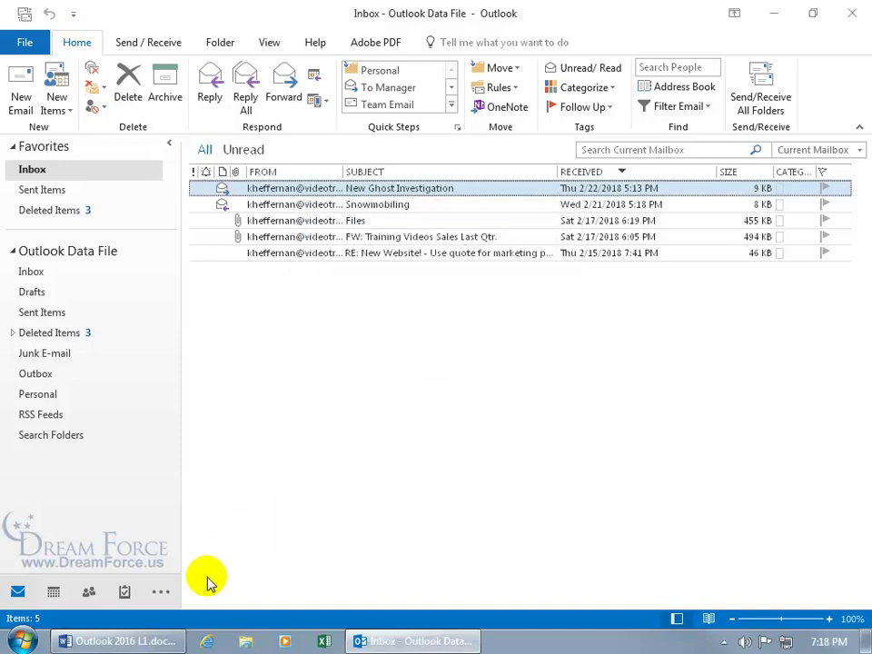